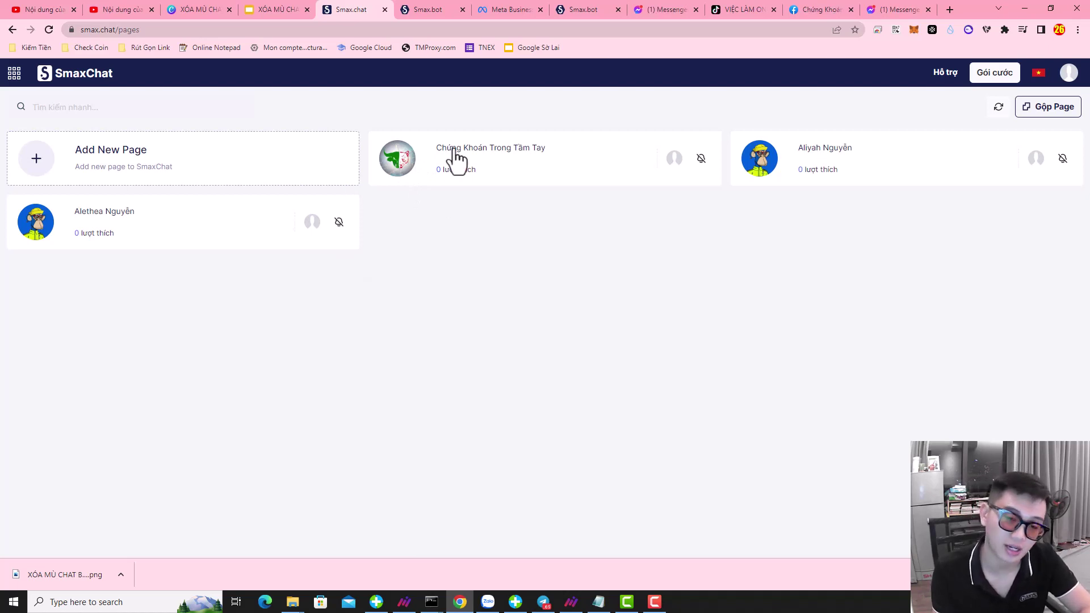
# - Switch to the SmaxBot bot list showing 'Bot Chứng Khoán' and 'Bot Chứng Khoán - Copy'
pyautogui.click(419, 3)
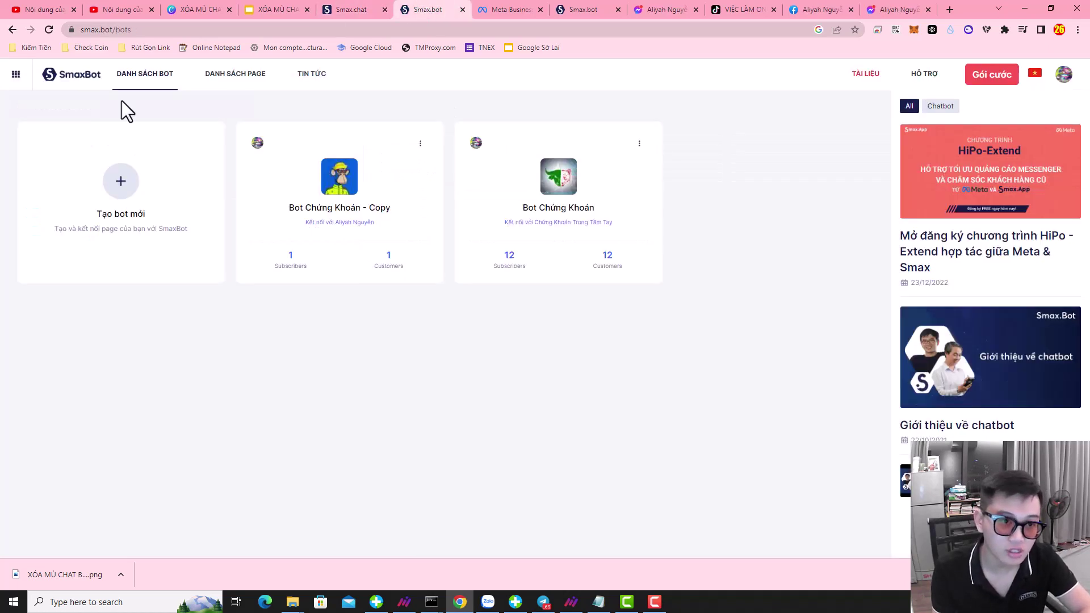
pyautogui.click(555, 175)
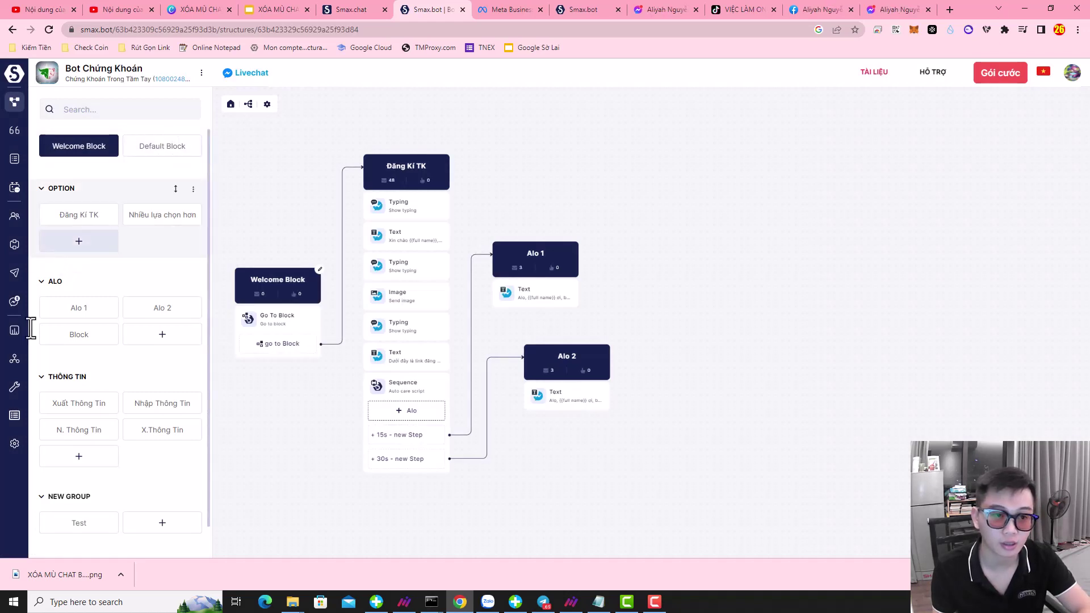
pyautogui.click(15, 443)
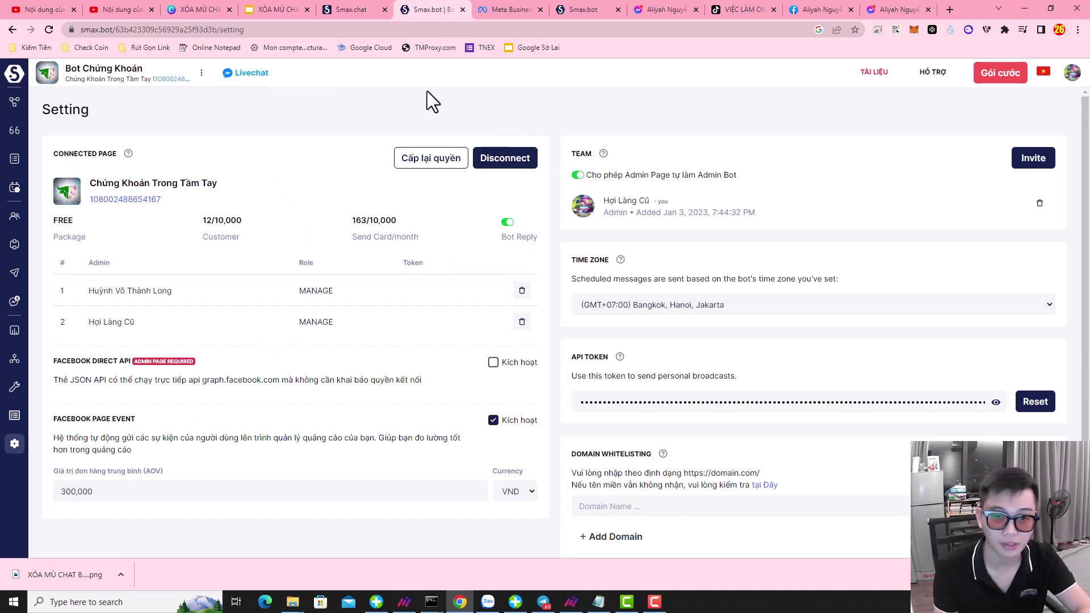
pyautogui.click(15, 74)
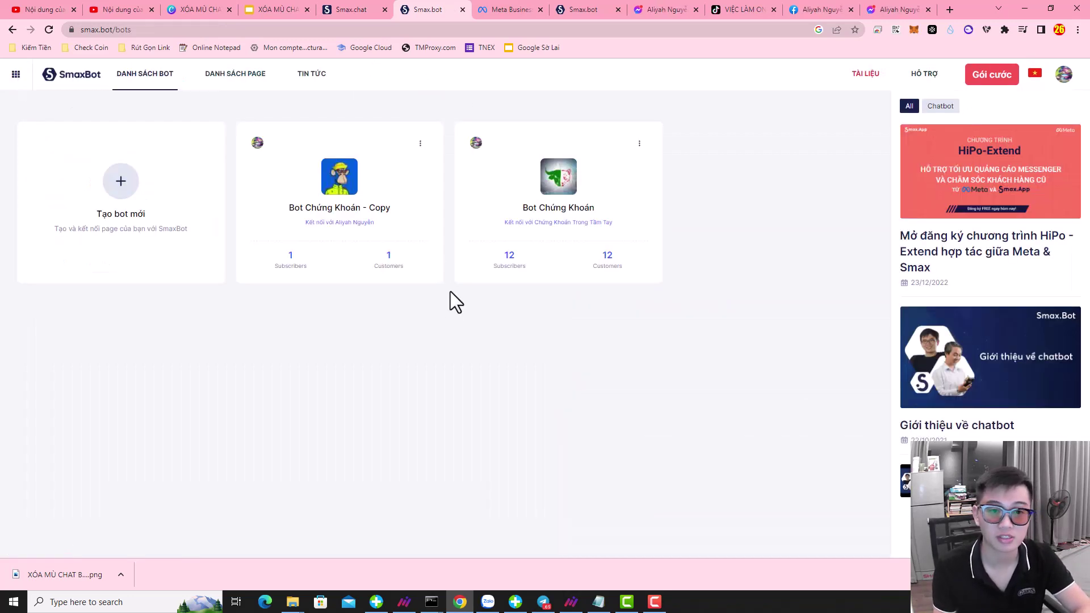
pyautogui.click(420, 143)
pyautogui.click(400, 205)
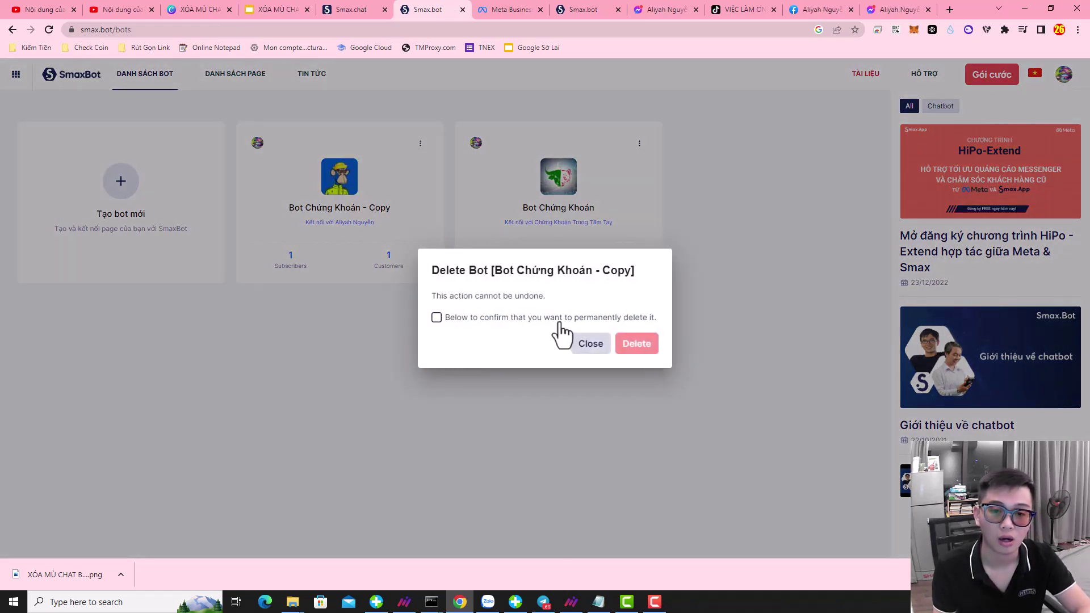
pyautogui.click(591, 344)
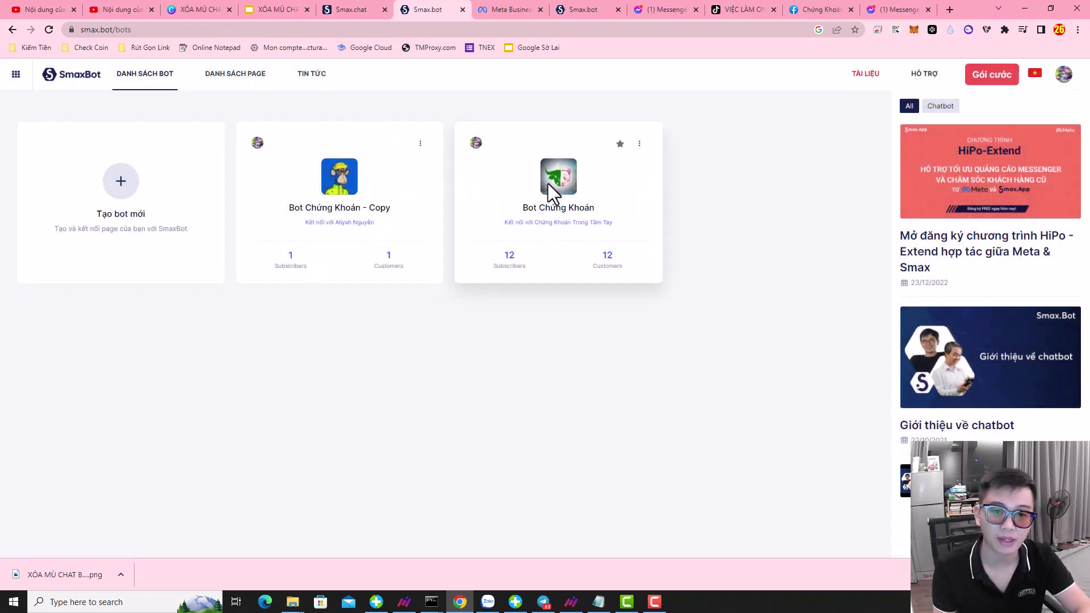
pyautogui.click(344, 193)
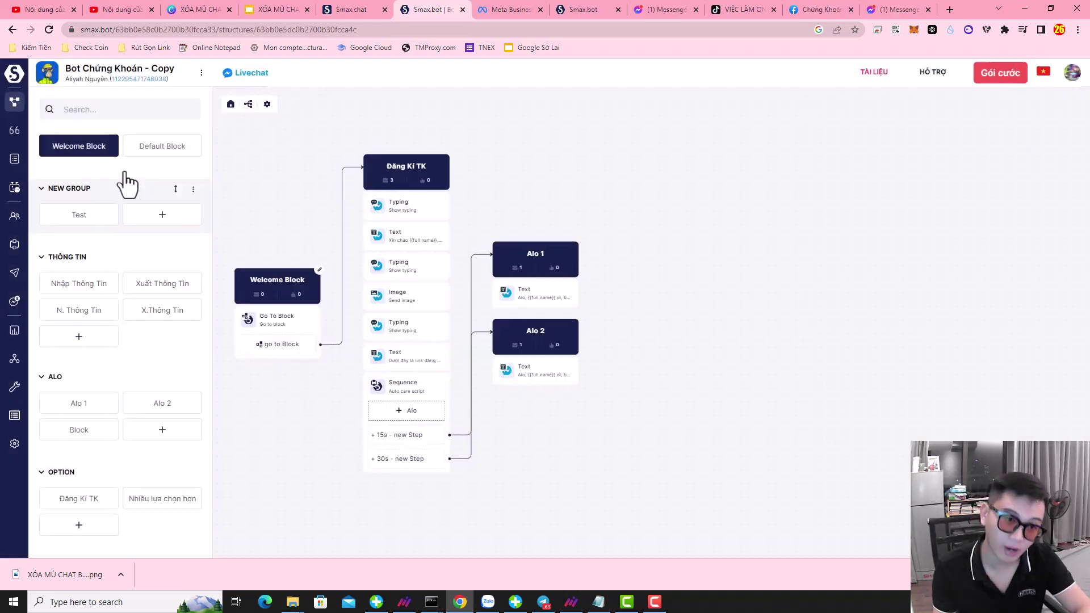
pyautogui.scroll(-1, 131, 298)
pyautogui.scroll(1, 128, 315)
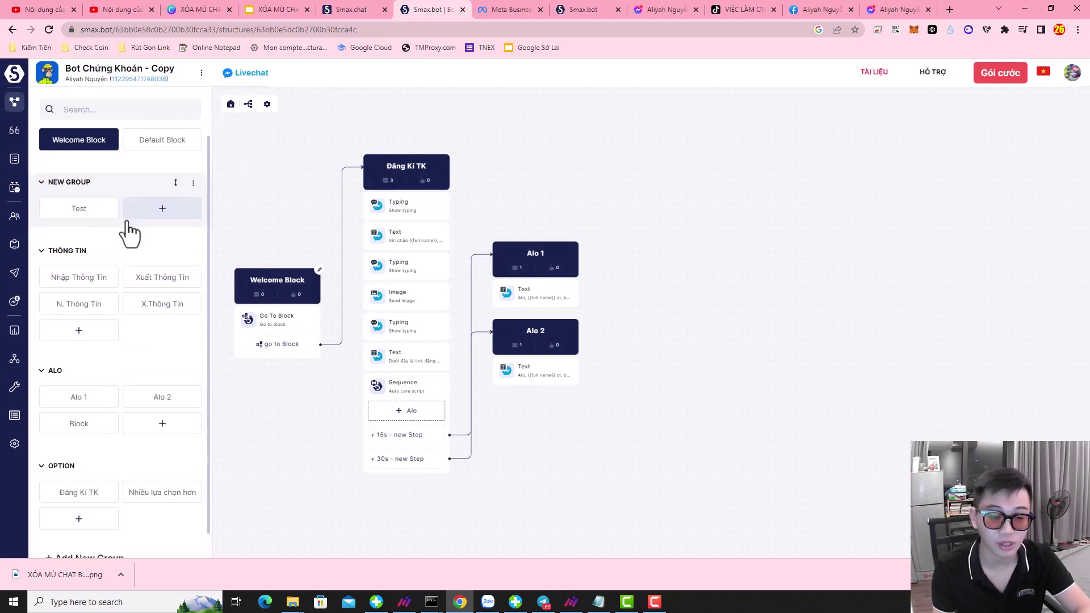
pyautogui.scroll(-1, 120, 231)
pyautogui.scroll(1, 125, 226)
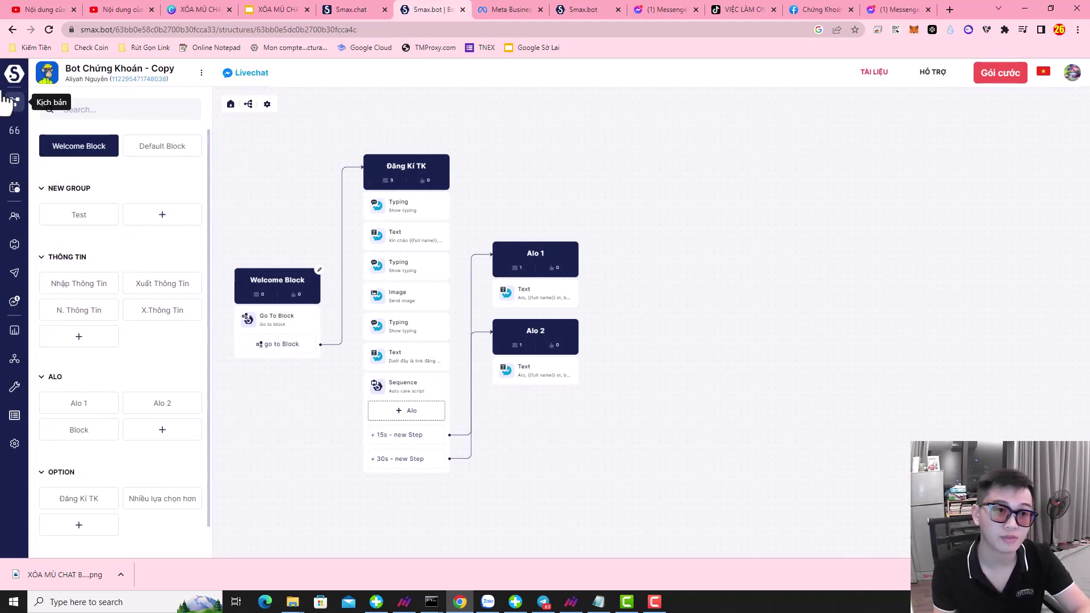
pyautogui.click(14, 73)
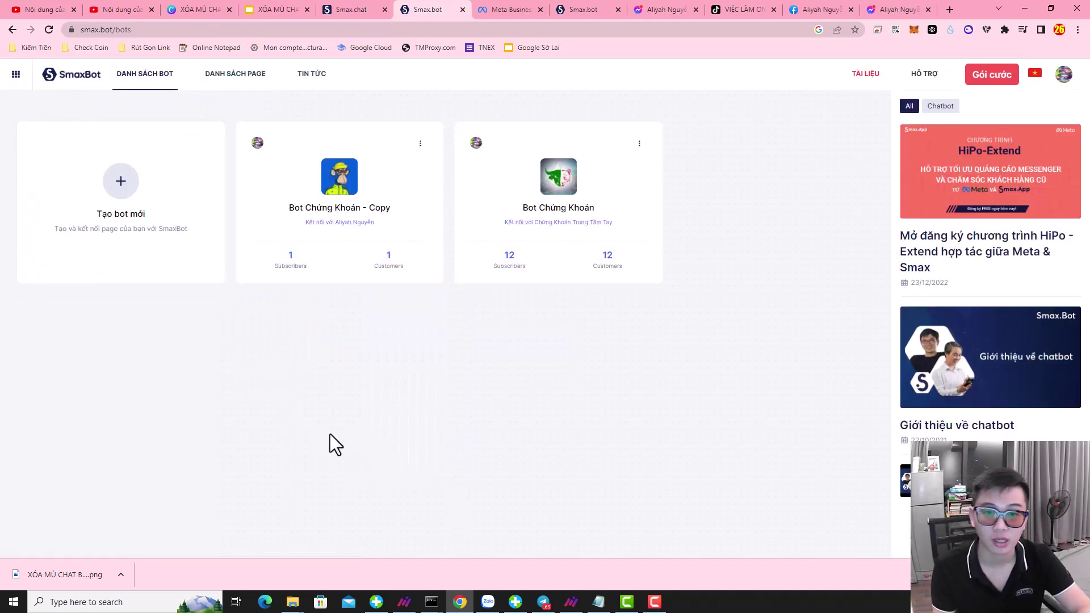
# - Clone Bot Chứng Khoán with Sequence, Setting, keywords, comments, Messenger Ads, Bot Menu and Recurring ticked
pyautogui.click(640, 144)
pyautogui.click(624, 183)
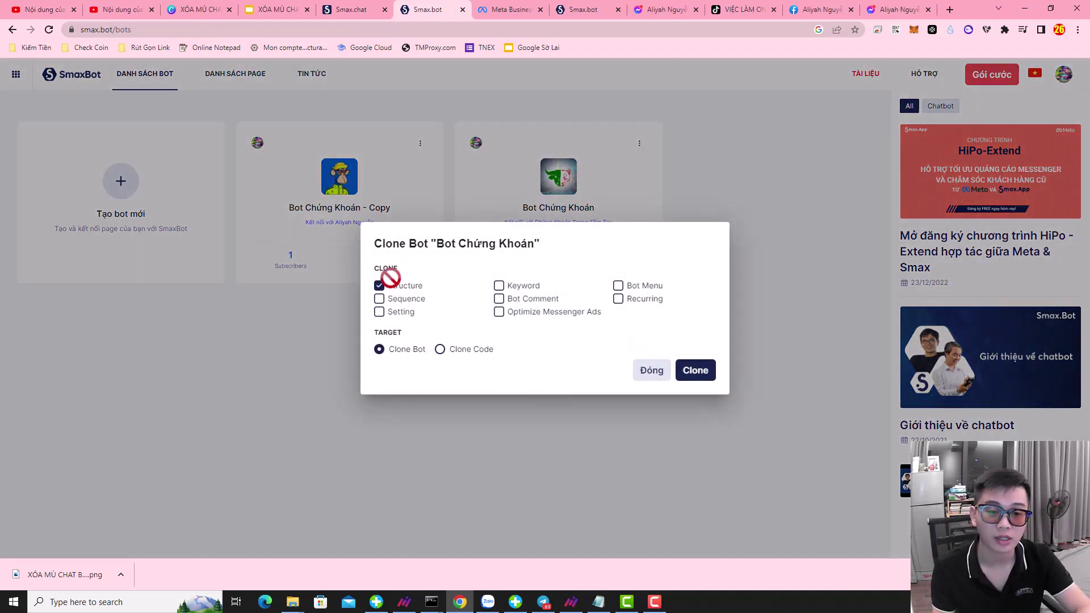
pyautogui.click(381, 301)
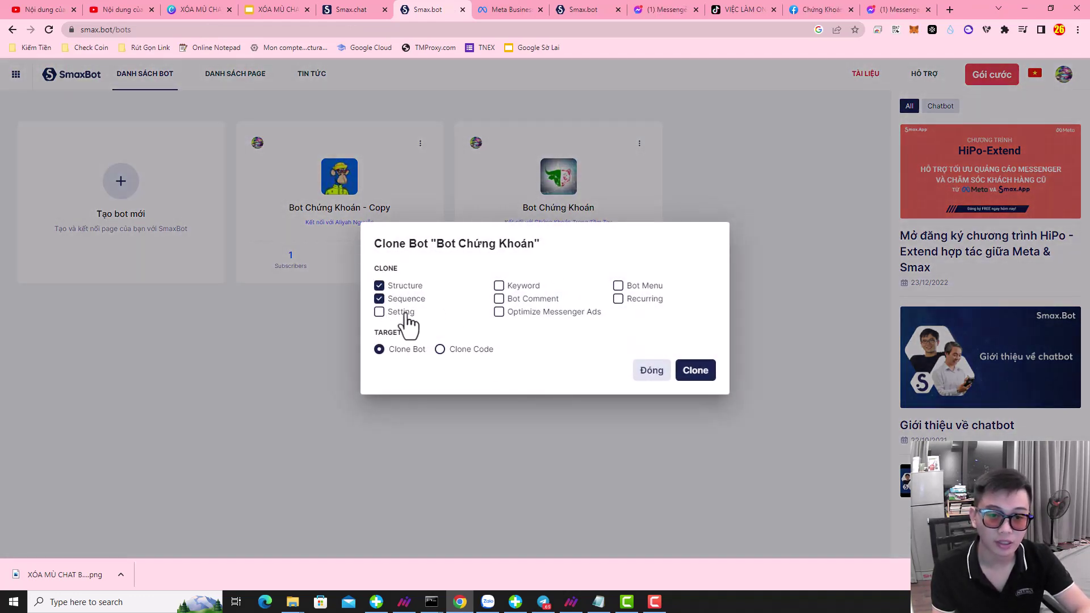
pyautogui.click(402, 313)
pyautogui.click(518, 286)
pyautogui.click(526, 299)
pyautogui.click(528, 312)
pyautogui.click(642, 286)
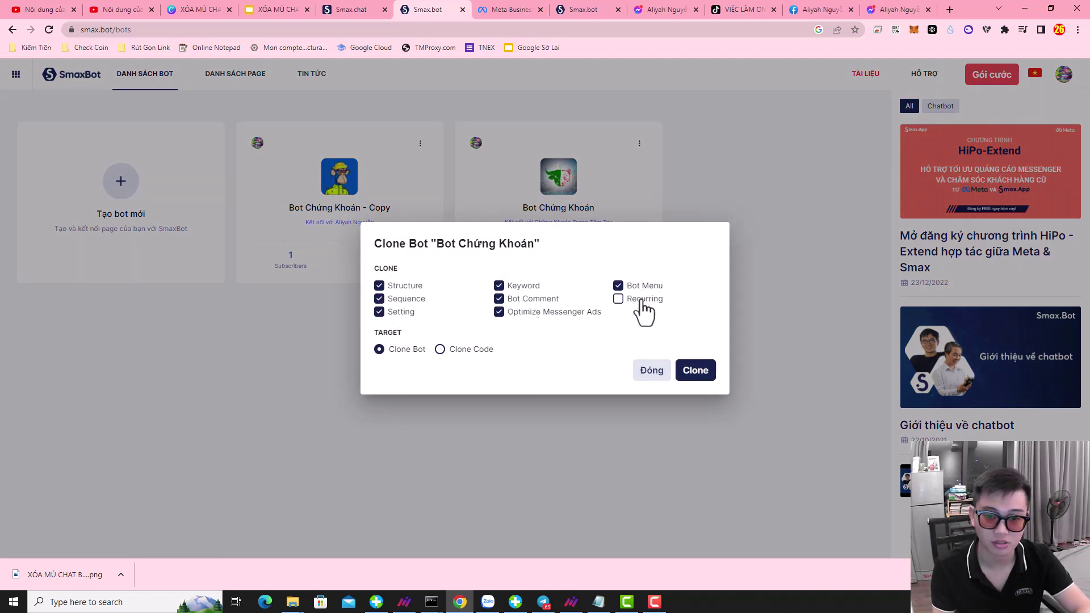
pyautogui.click(641, 298)
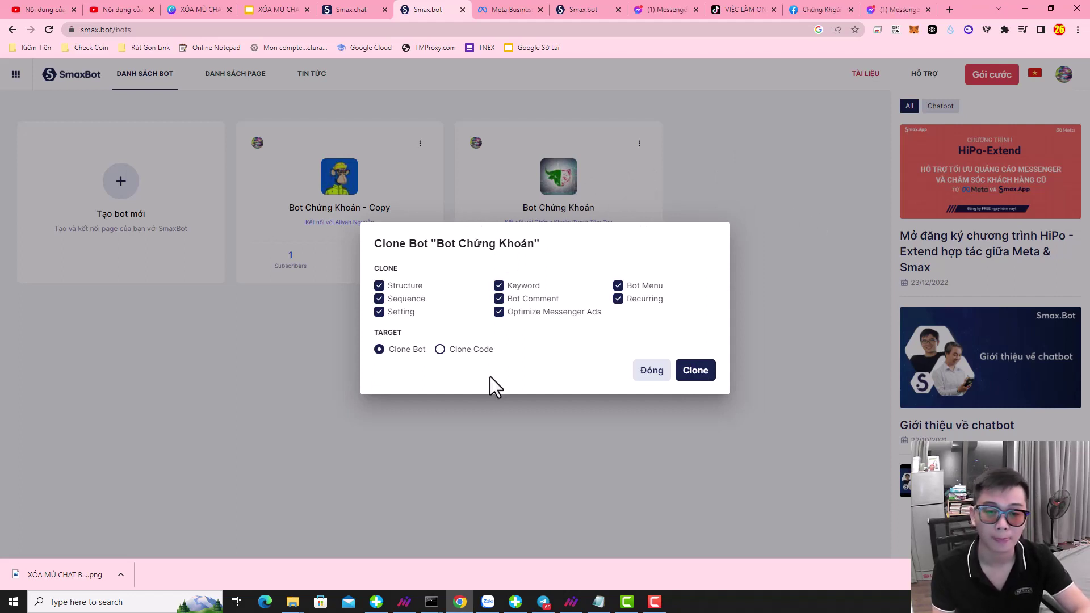
# - Switch the target to Clone Code, generate a fresh bot-code link and copy it
pyautogui.click(470, 349)
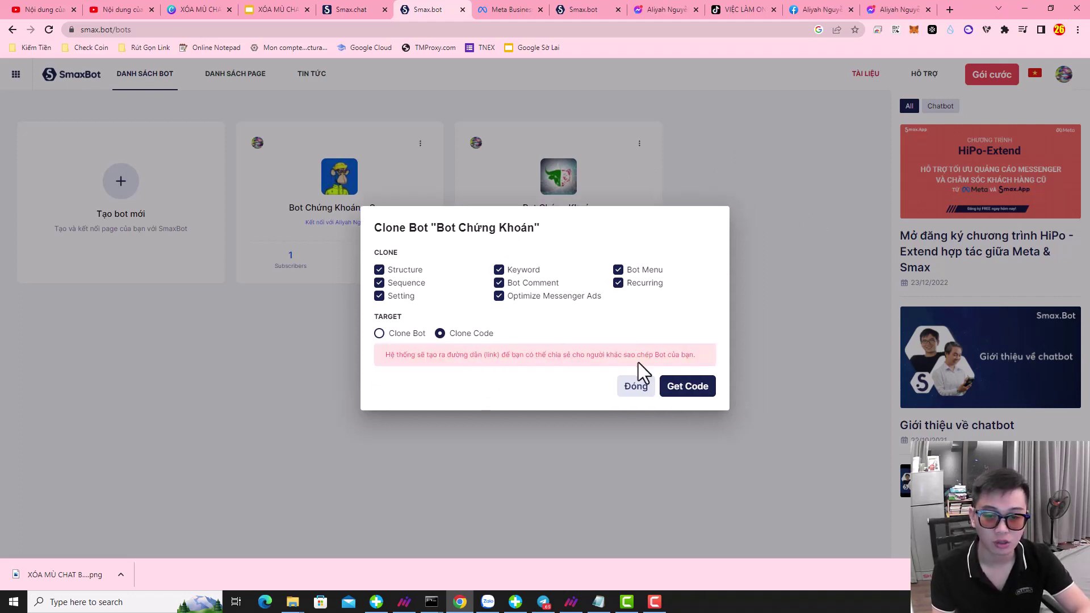
pyautogui.click(673, 392)
pyautogui.click(612, 92)
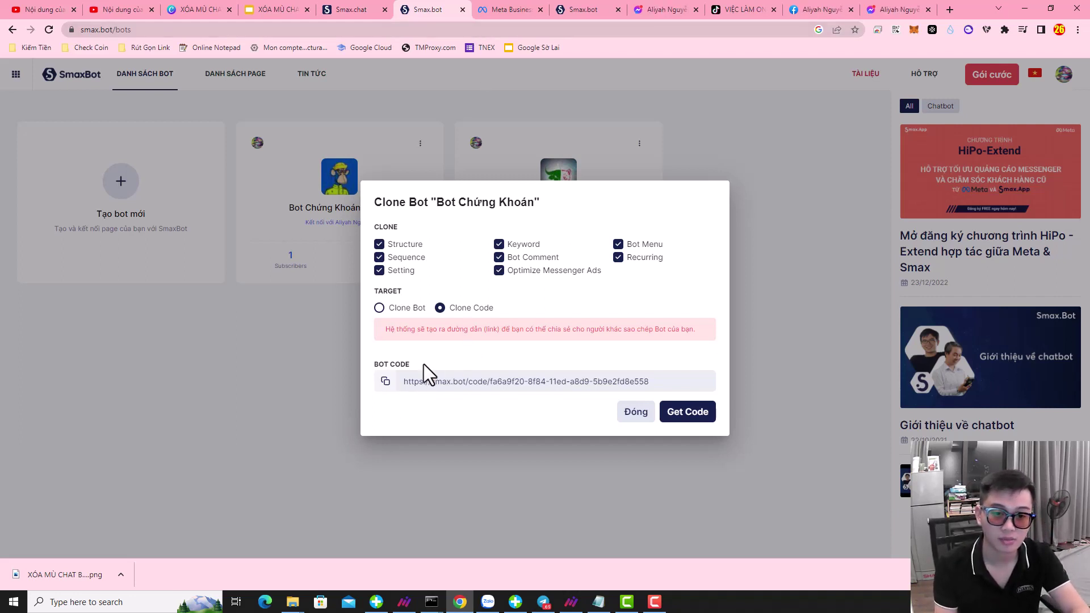
pyautogui.click(685, 416)
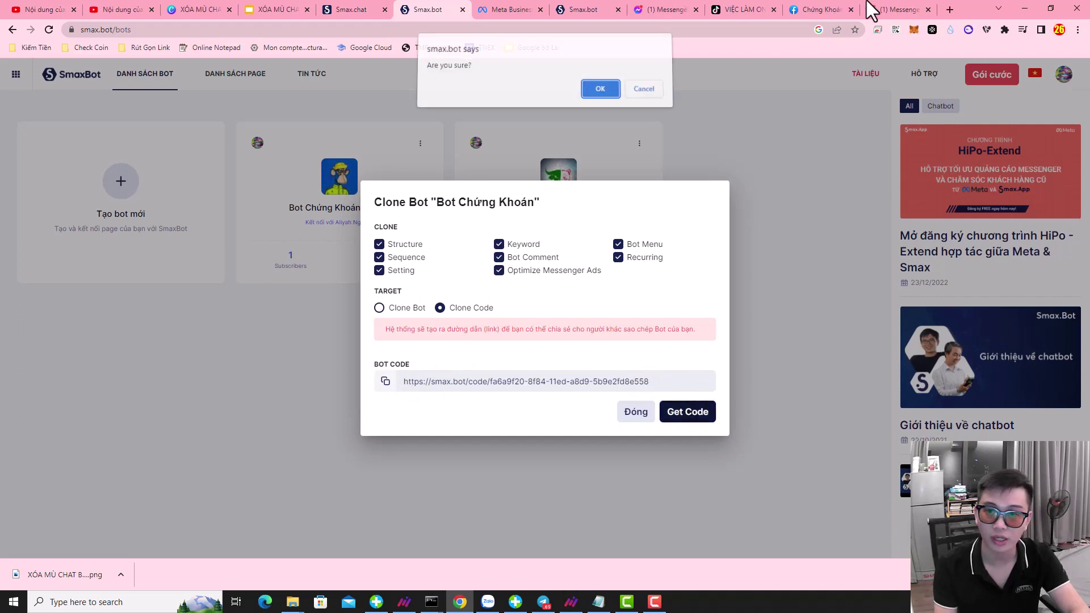
pyautogui.click(600, 93)
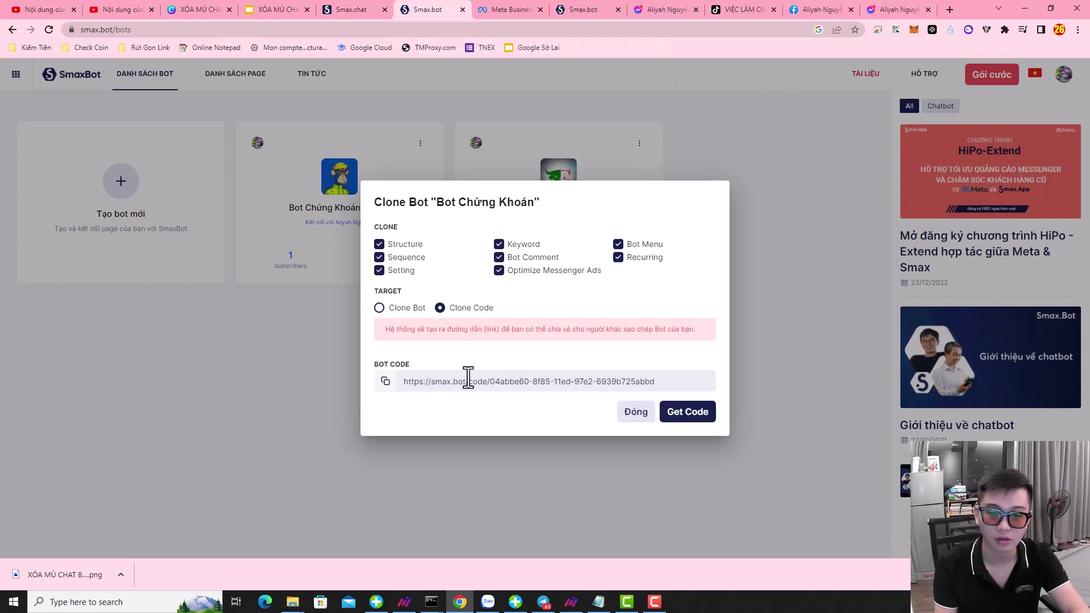
pyautogui.click(386, 382)
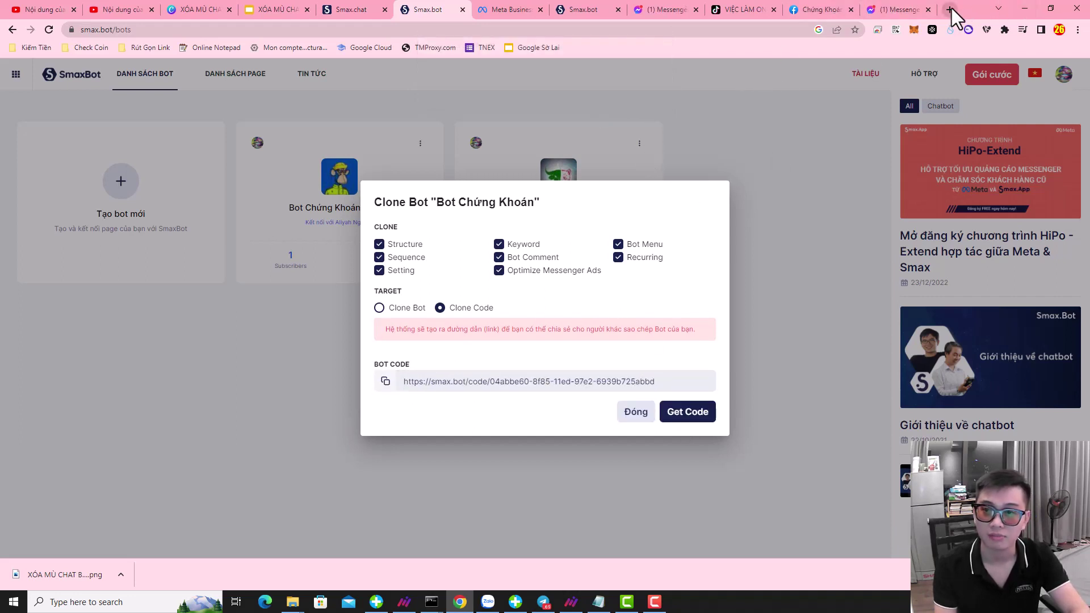
# - Load the copied clone link in a new tab and submit to import the shared bot
pyautogui.click(950, 9)
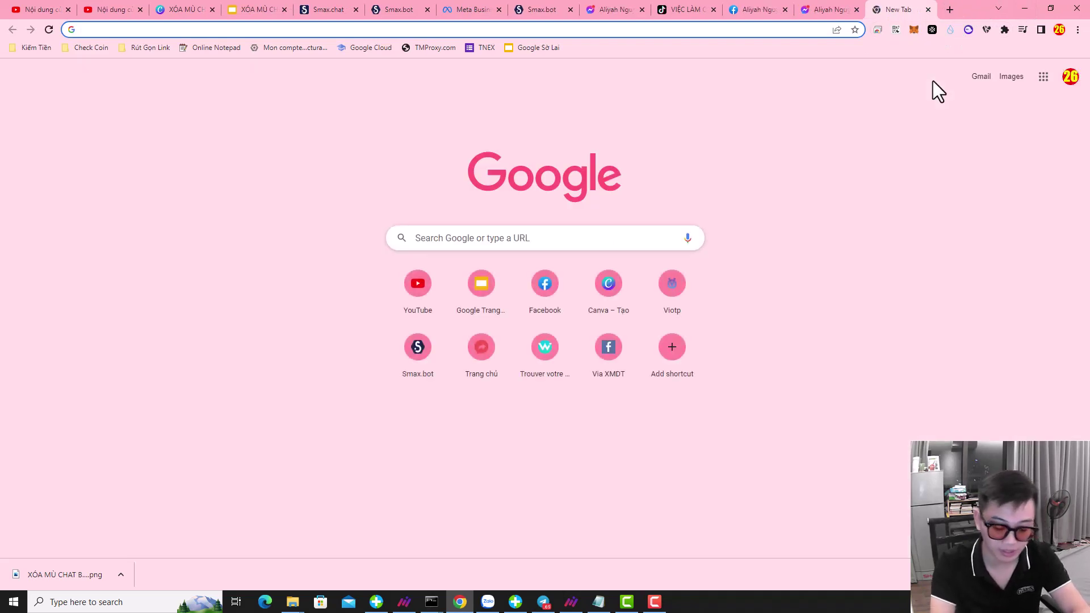
pyautogui.hotkey('ctrl', 'v')
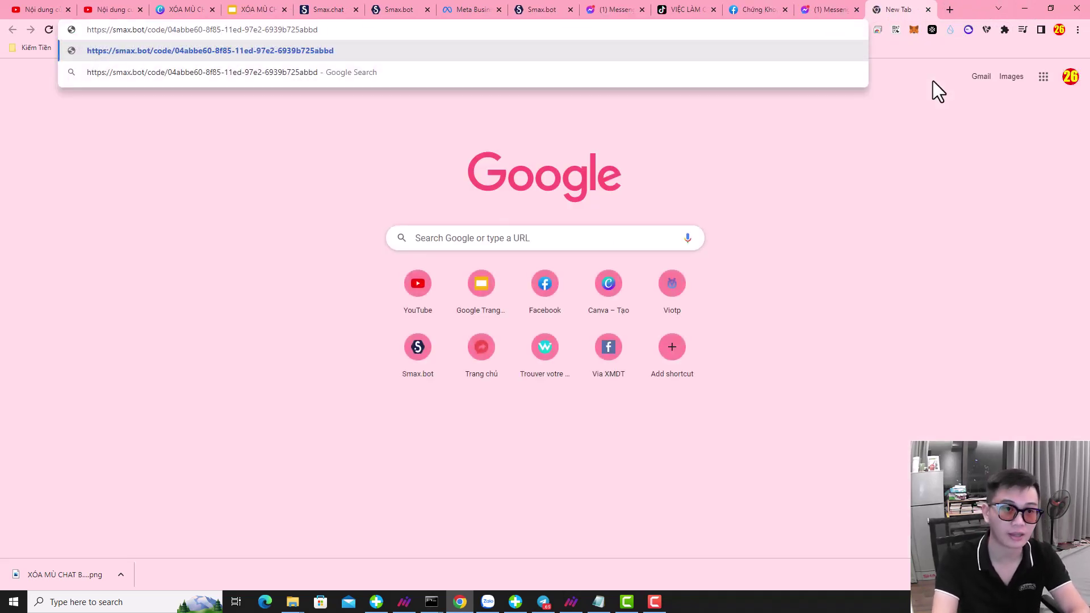
pyautogui.press('Return')
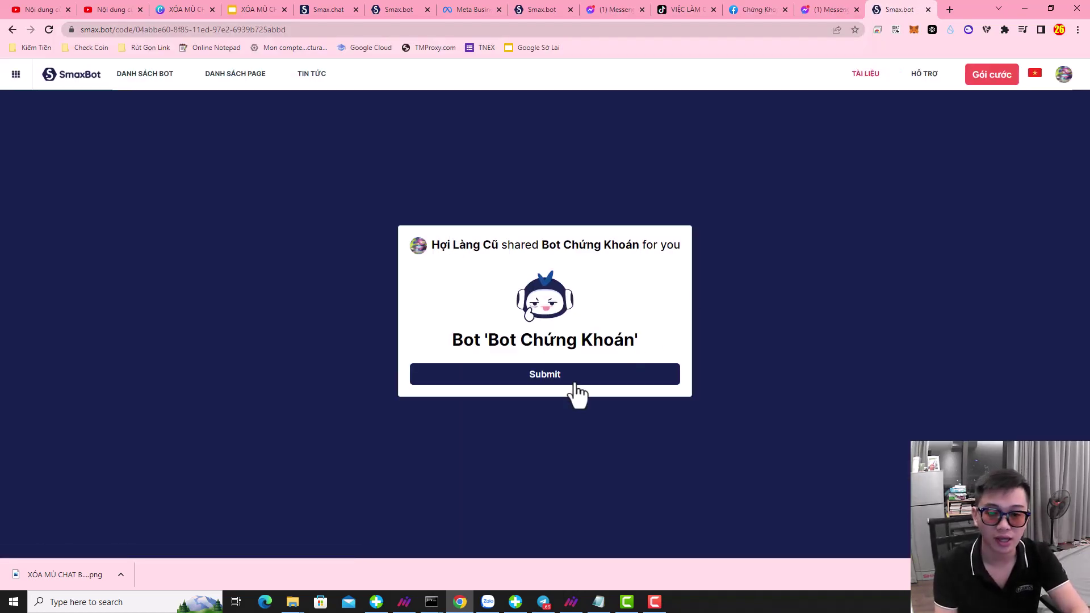
pyautogui.click(545, 375)
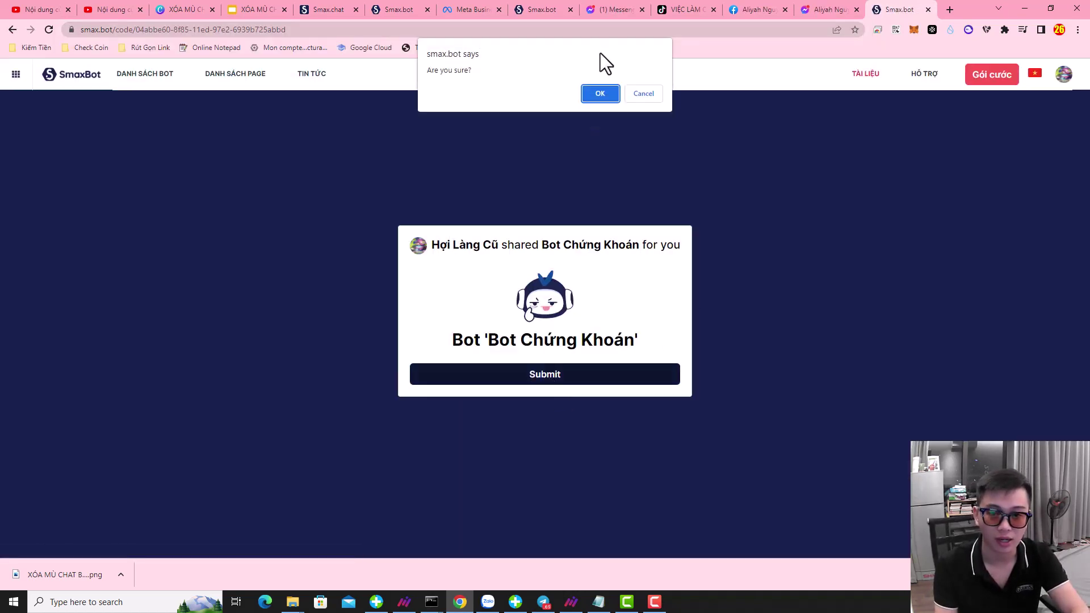
pyautogui.click(600, 94)
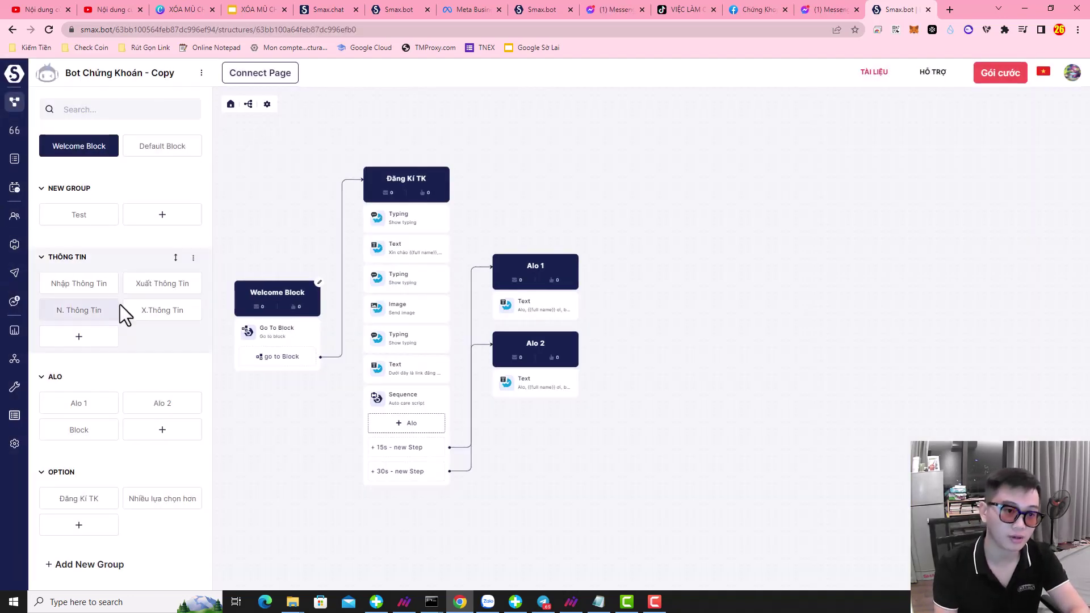
# - Edit the NEW GROUP name, then return to the tab with the Clone Bot dialog
pyautogui.click(59, 189)
pyautogui.click(115, 191)
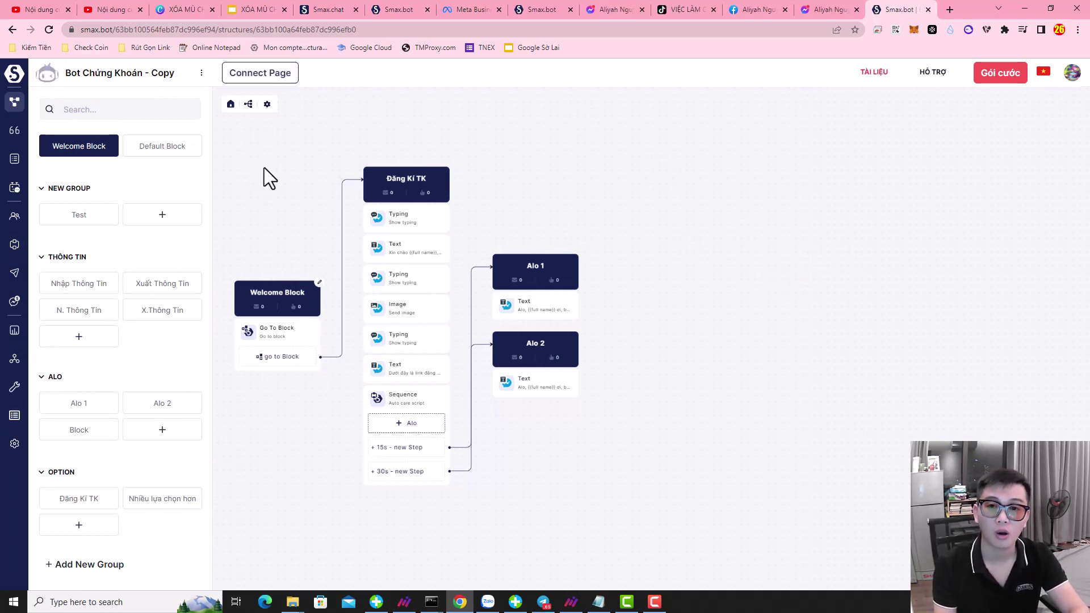
pyautogui.click(540, 4)
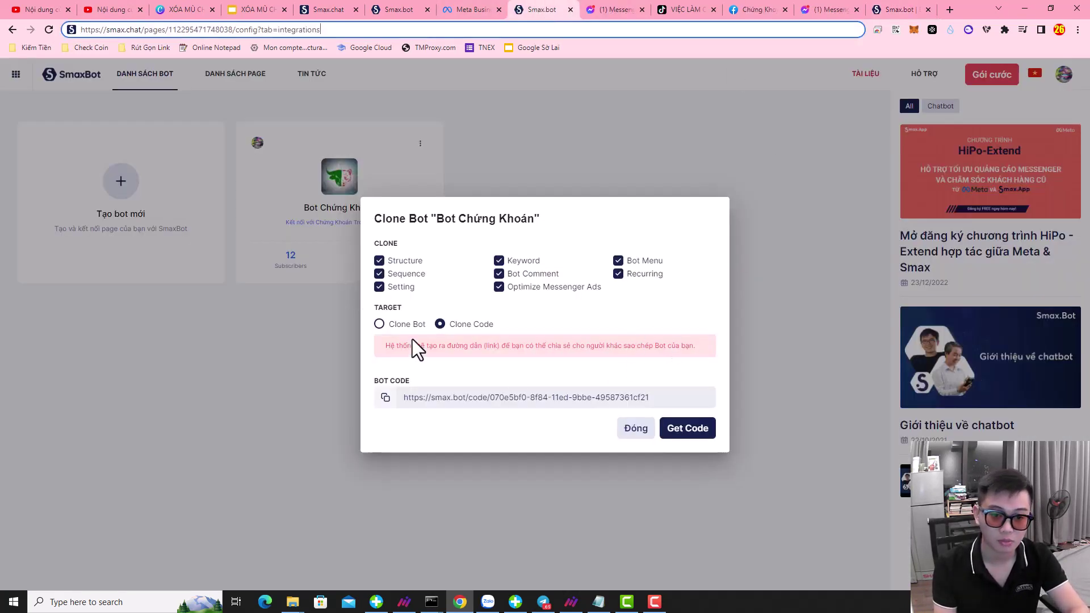
# - Clone Bot Chứng Khoán directly with all its parts and close two spare Messenger tabs
pyautogui.click(399, 326)
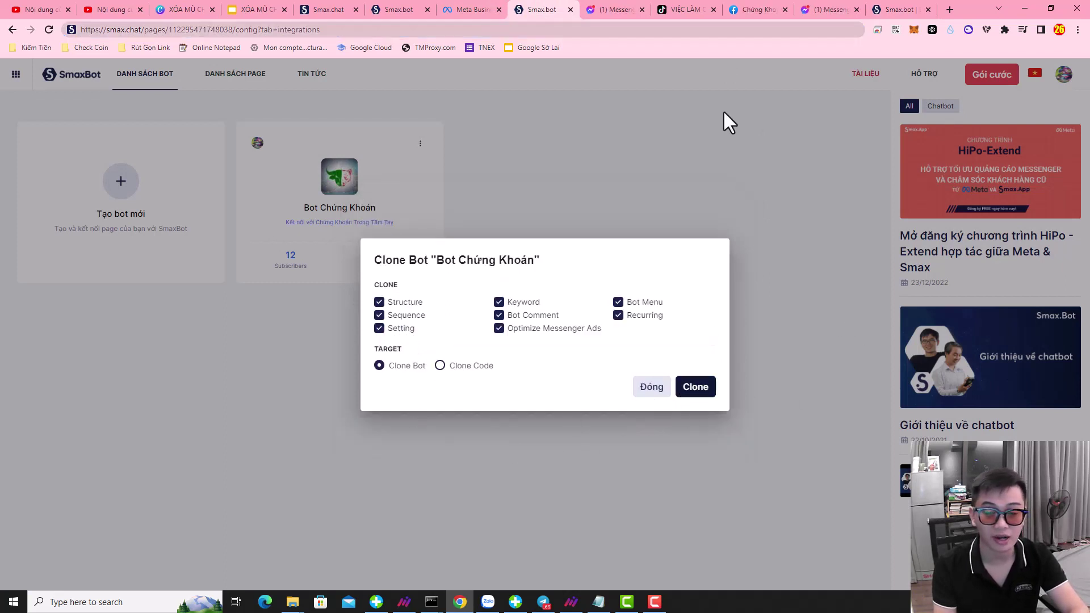
pyautogui.click(695, 386)
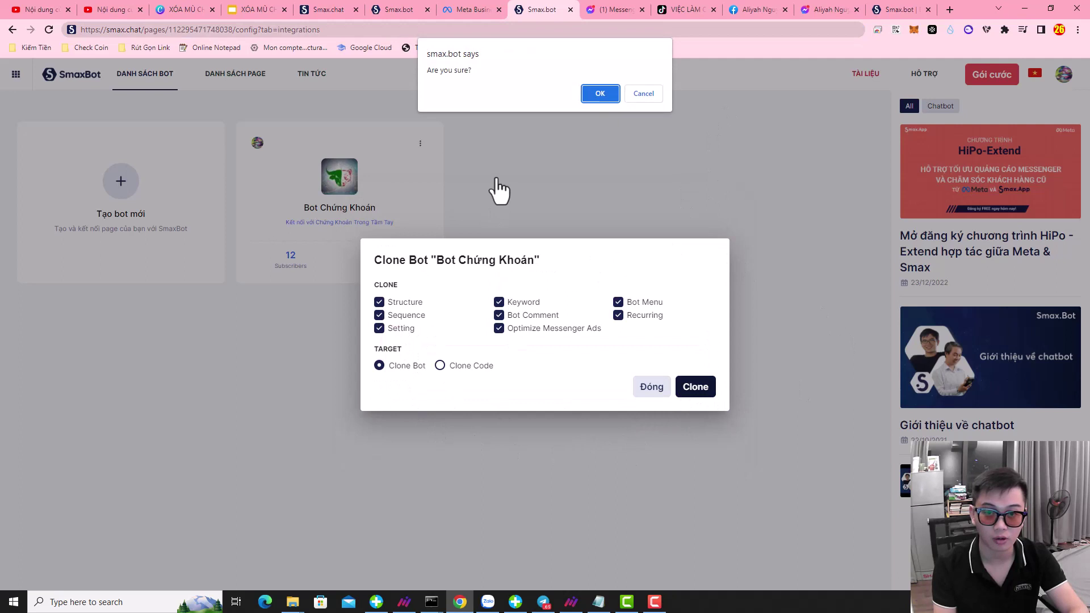
pyautogui.click(594, 94)
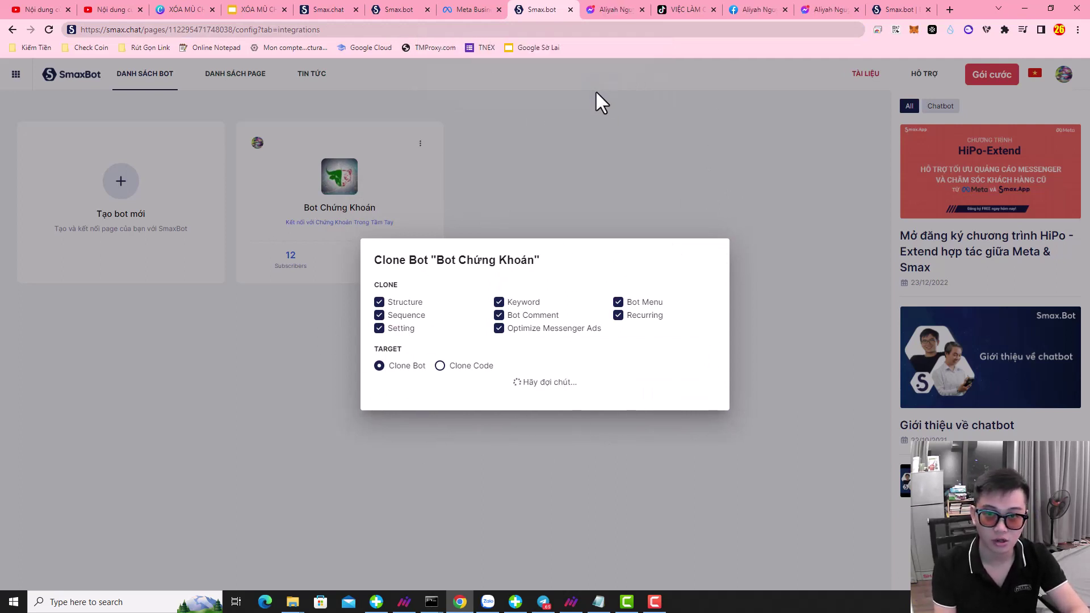
pyautogui.click(642, 9)
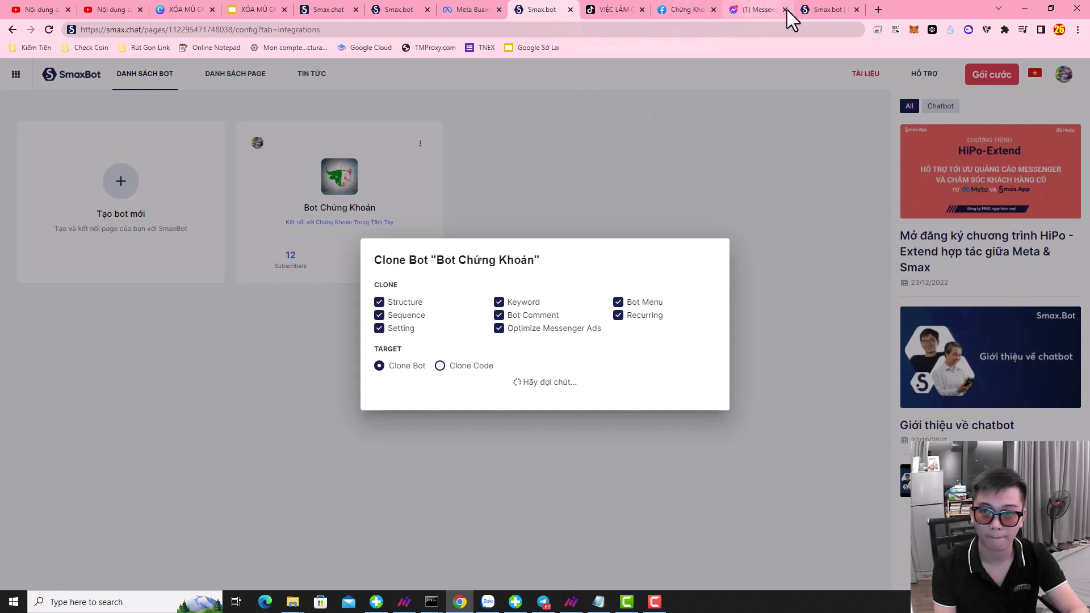
pyautogui.click(785, 9)
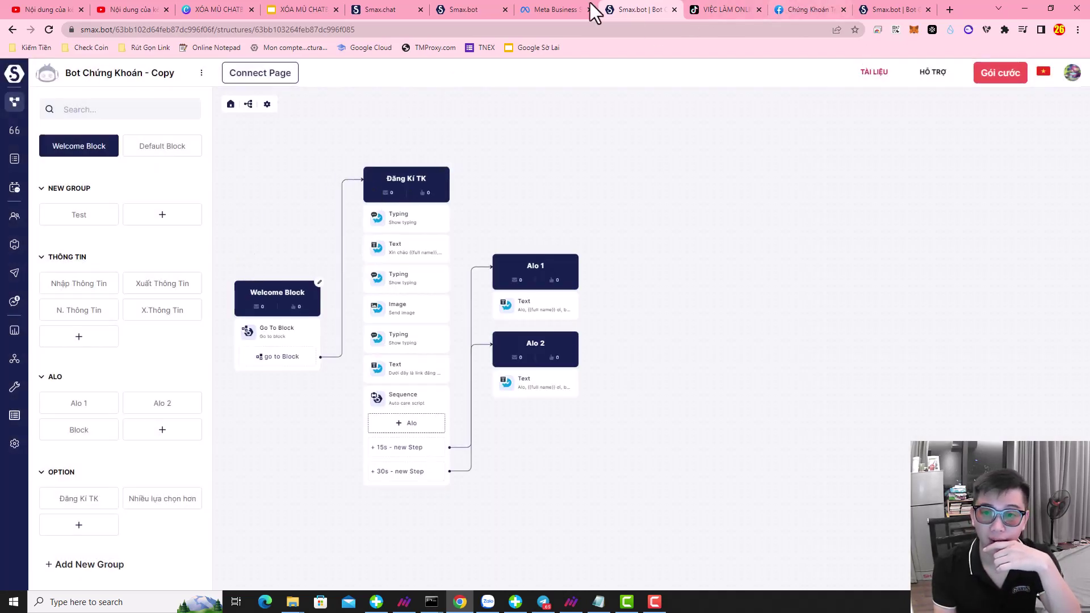
# - Return to the bot list and open the Setting page of an unlinked 'Bot Chứng Khoán - Copy'
pyautogui.click(15, 75)
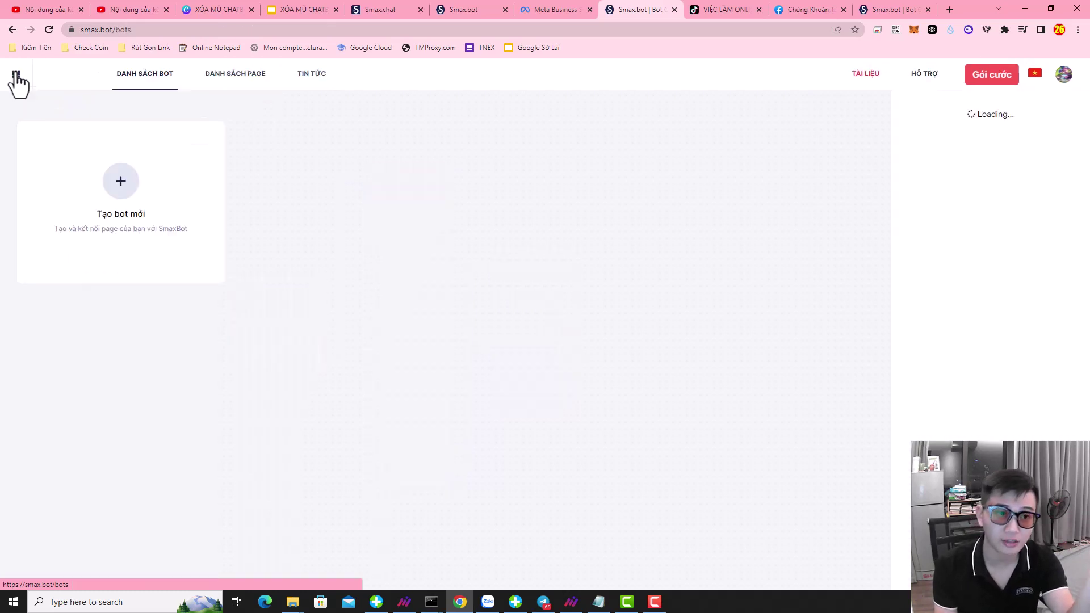
pyautogui.click(585, 260)
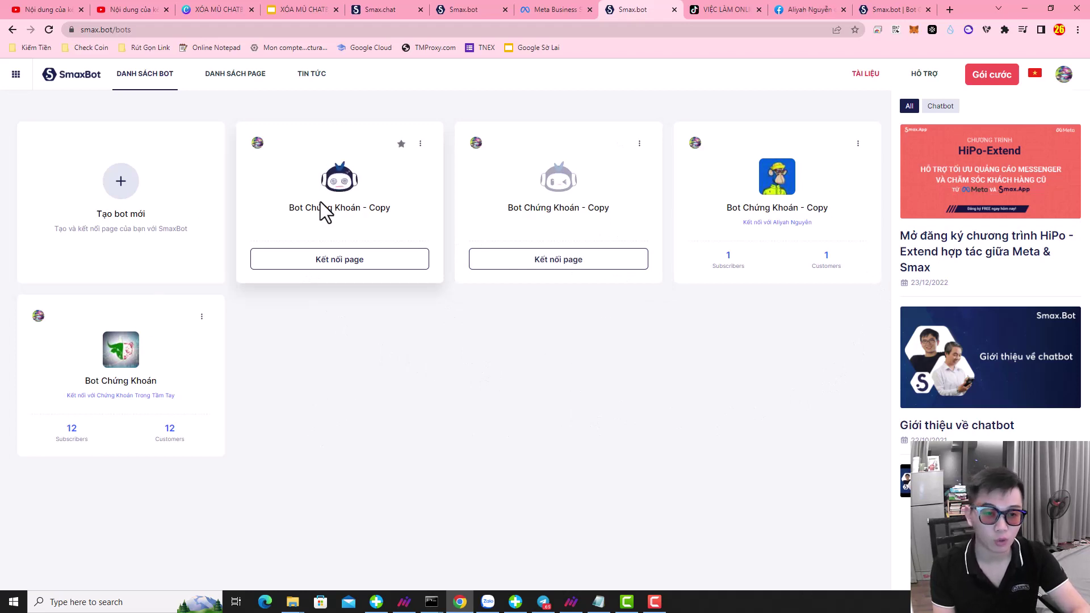
pyautogui.click(334, 260)
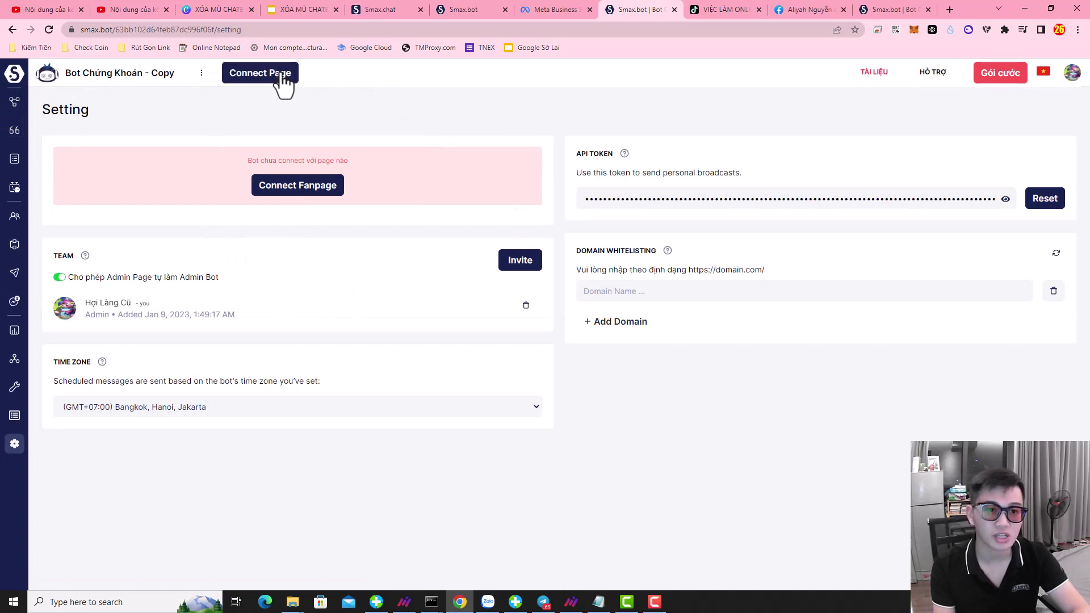
# - Close the leftover clone dialog tabs and connect the copy bot to the chosen fanpage
pyautogui.click(413, 10)
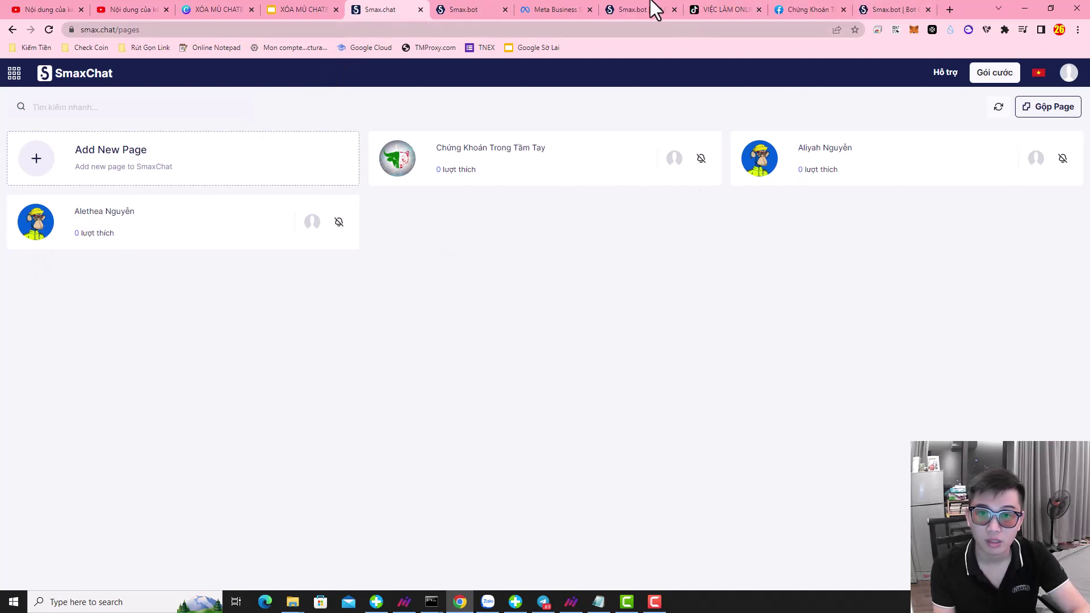
pyautogui.click(465, 4)
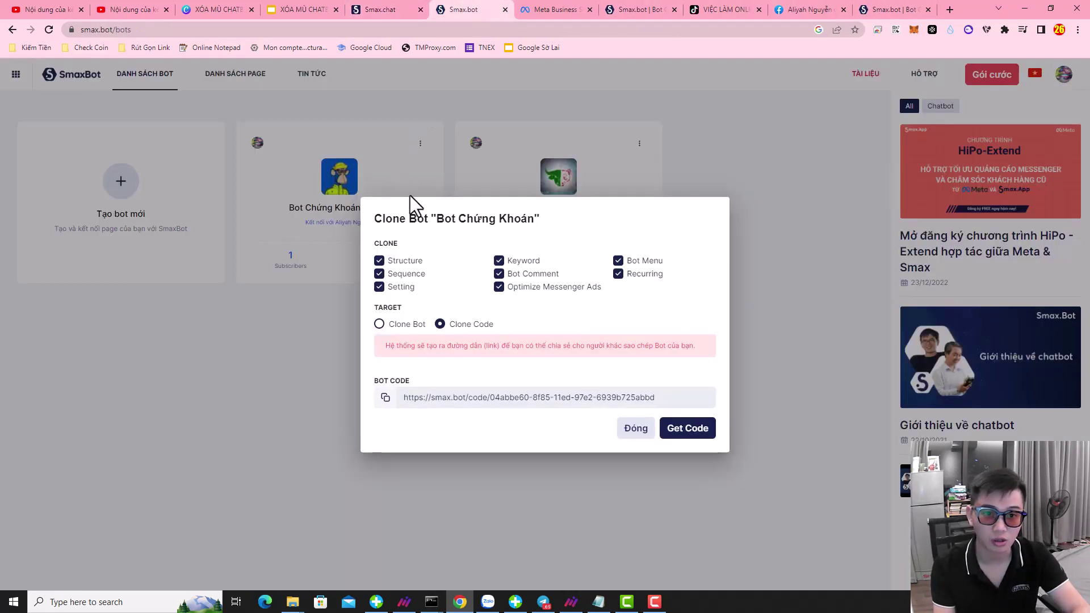
pyautogui.click(505, 9)
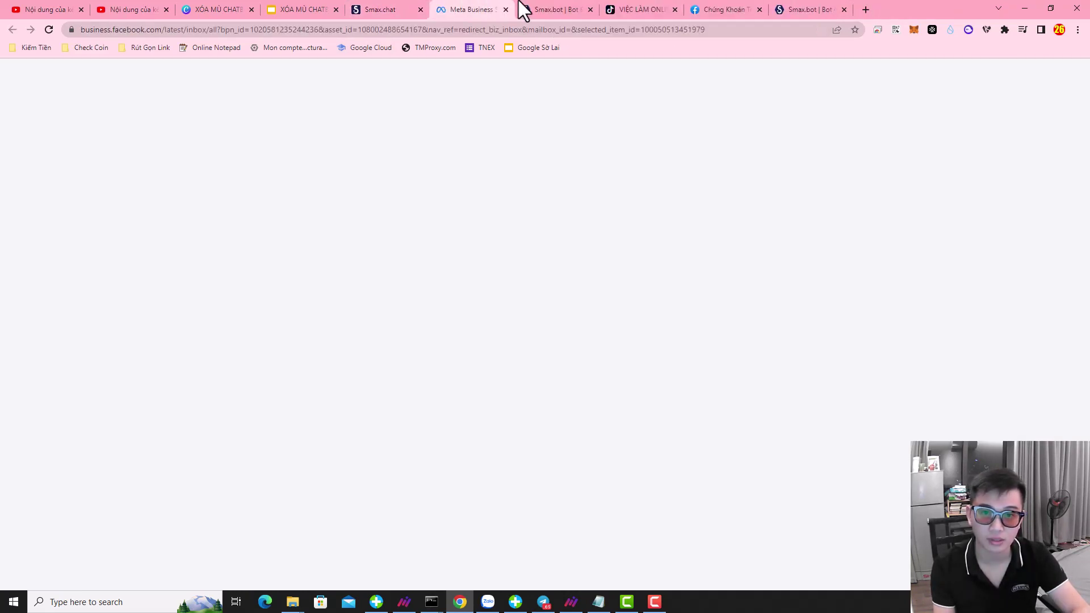
pyautogui.click(535, 10)
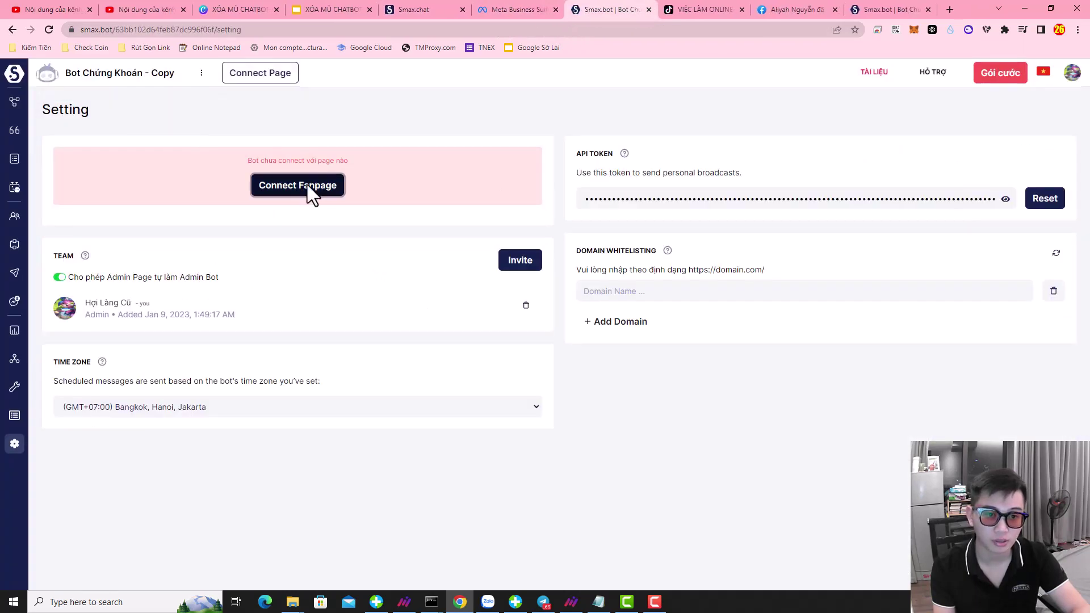
pyautogui.click(303, 193)
pyautogui.click(663, 284)
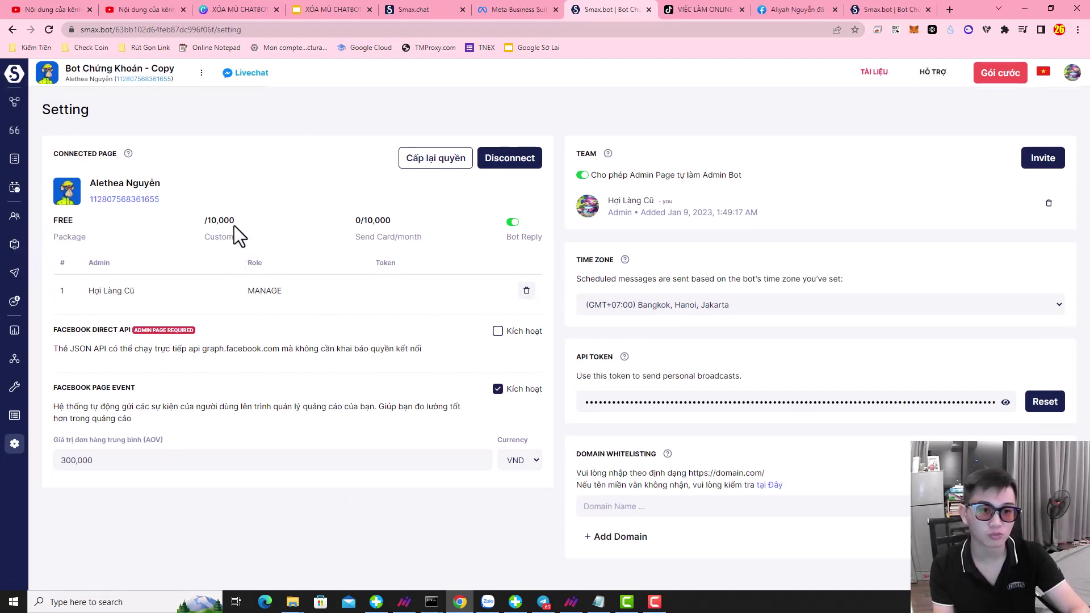
# - Highlight the FREE package's customer quota and monthly send limit figures
pyautogui.moveTo(235, 223); pyautogui.dragTo(185, 224)
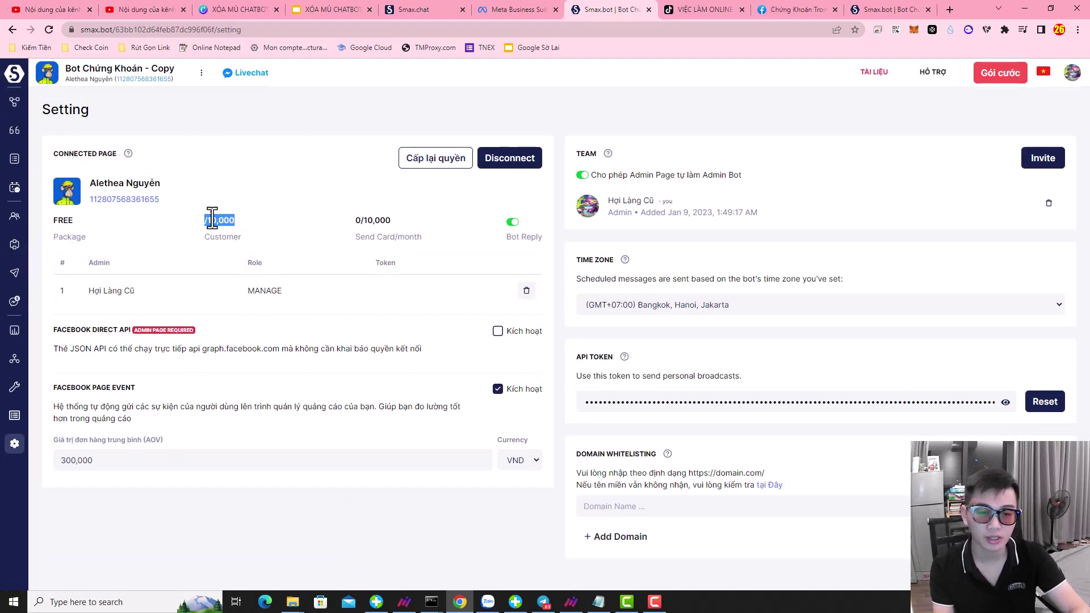
pyautogui.moveTo(392, 223); pyautogui.dragTo(343, 223)
pyautogui.click(385, 223)
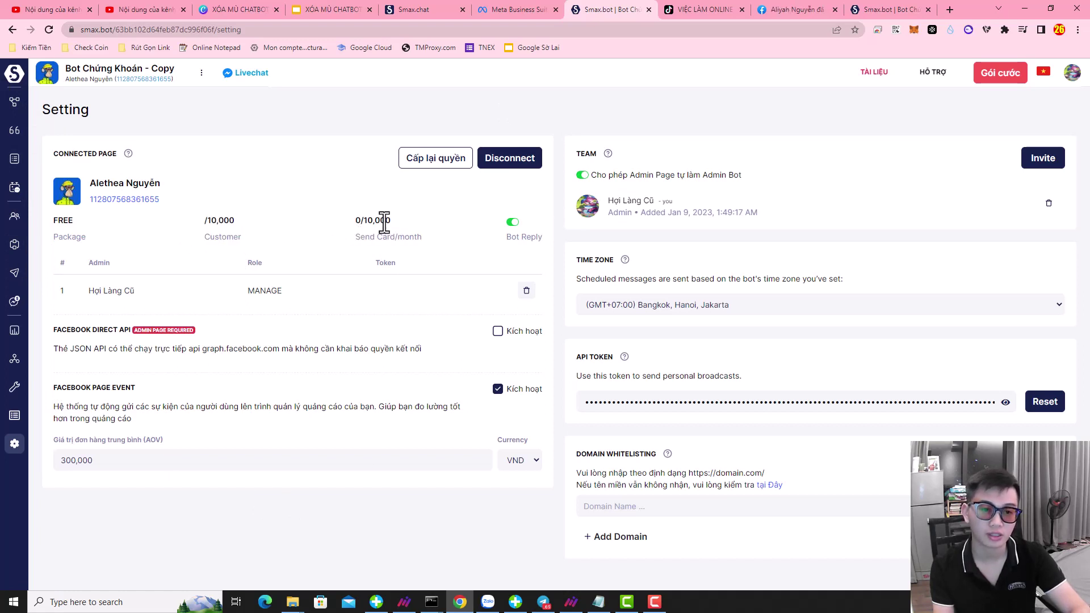
pyautogui.moveTo(392, 221); pyautogui.dragTo(349, 221)
pyautogui.click(344, 227)
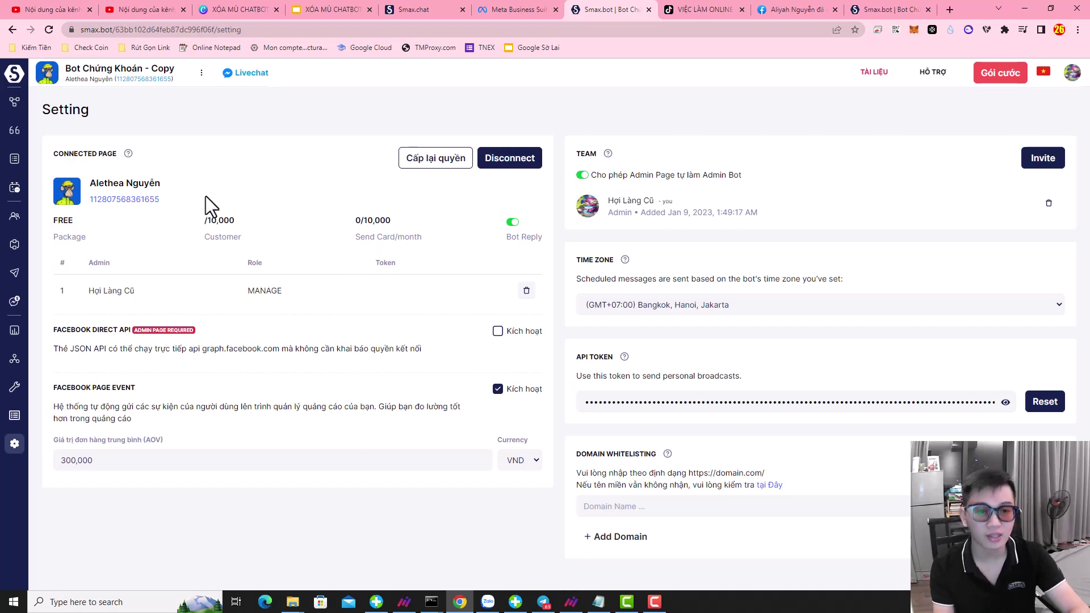
# - Open the copy bot's Kịch bản flow and edit its Welcome Block targeting Đăng Kí TK
pyautogui.click(15, 106)
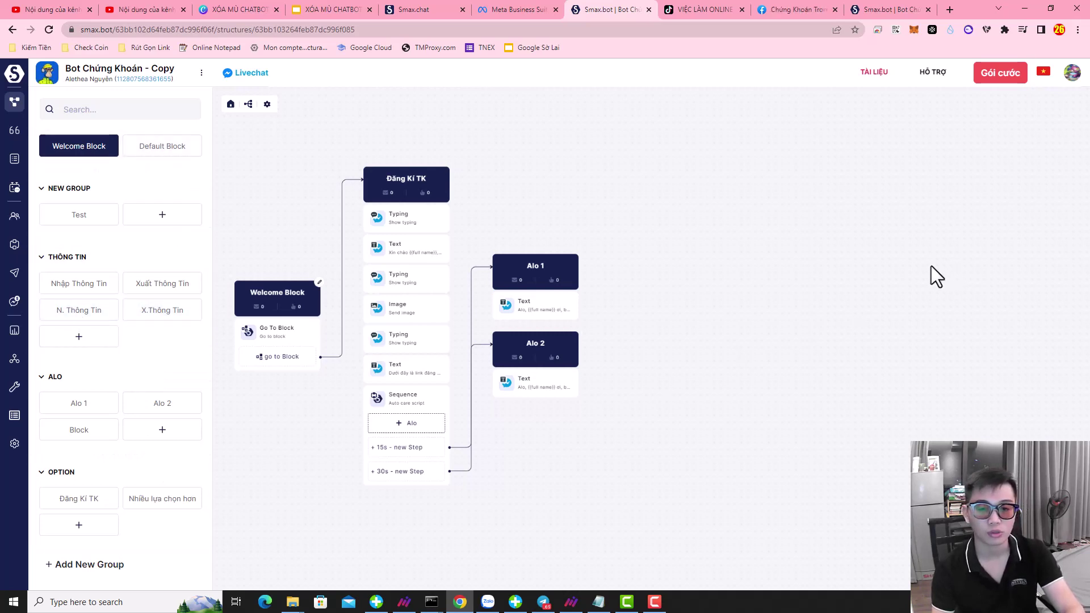
pyautogui.scroll(-4, 484, 445)
pyautogui.scroll(4, 484, 445)
pyautogui.scroll(-2, 531, 475)
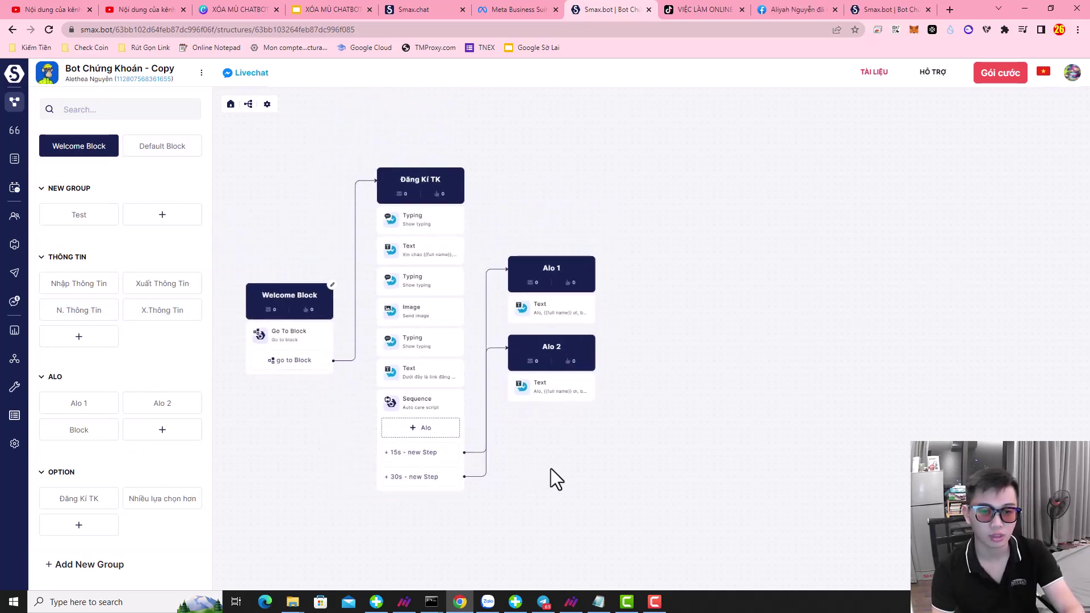
pyautogui.moveTo(244, 422); pyautogui.dragTo(299, 419)
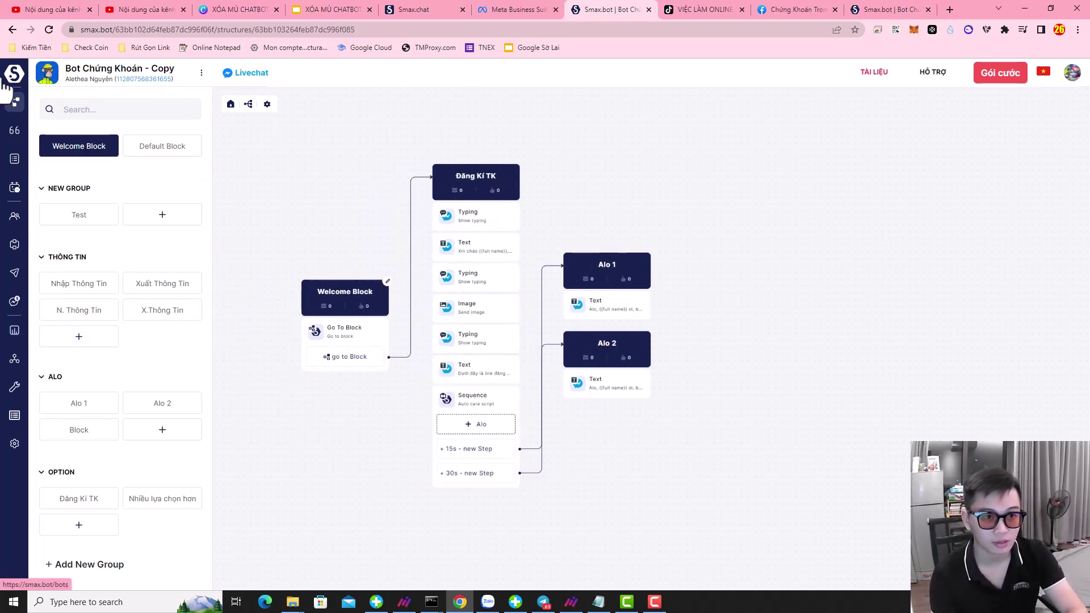
pyautogui.click(388, 281)
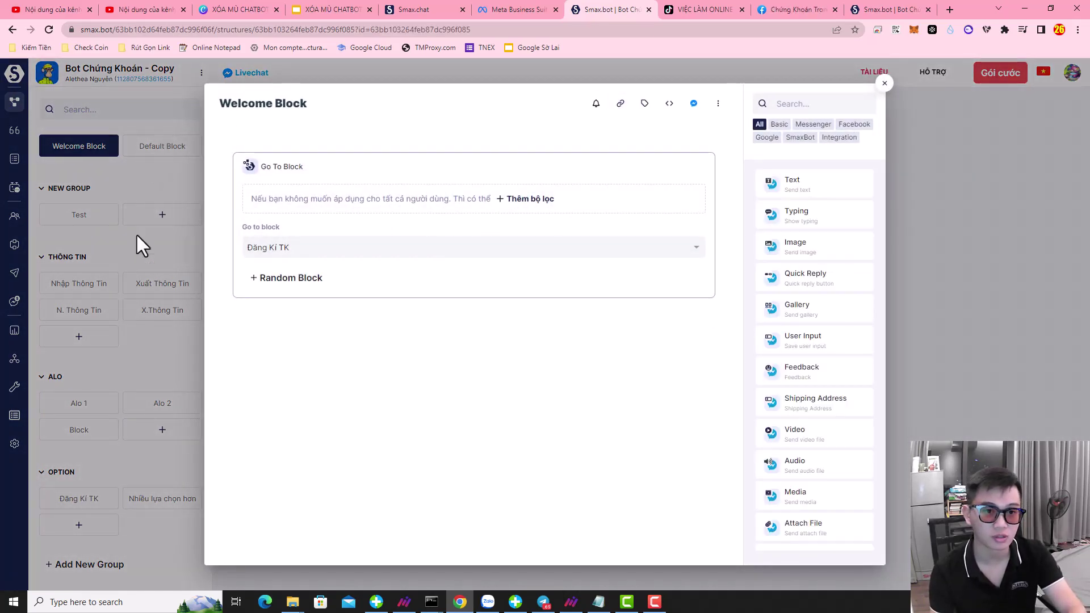
# - Turn on the Welcome Block's shareable link and open it in Messenger
pyautogui.click(138, 281)
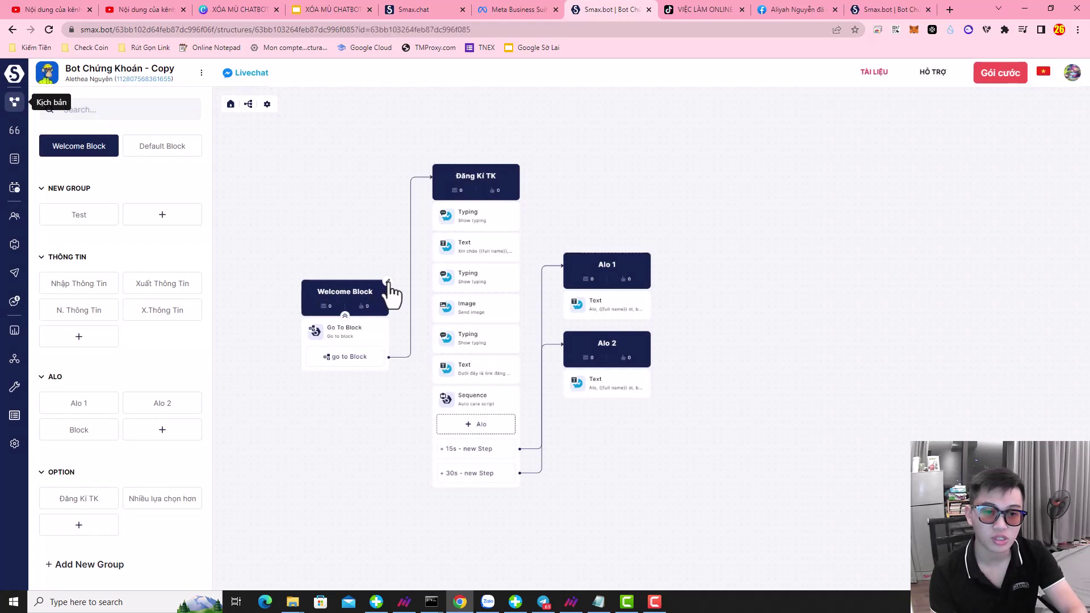
pyautogui.click(389, 287)
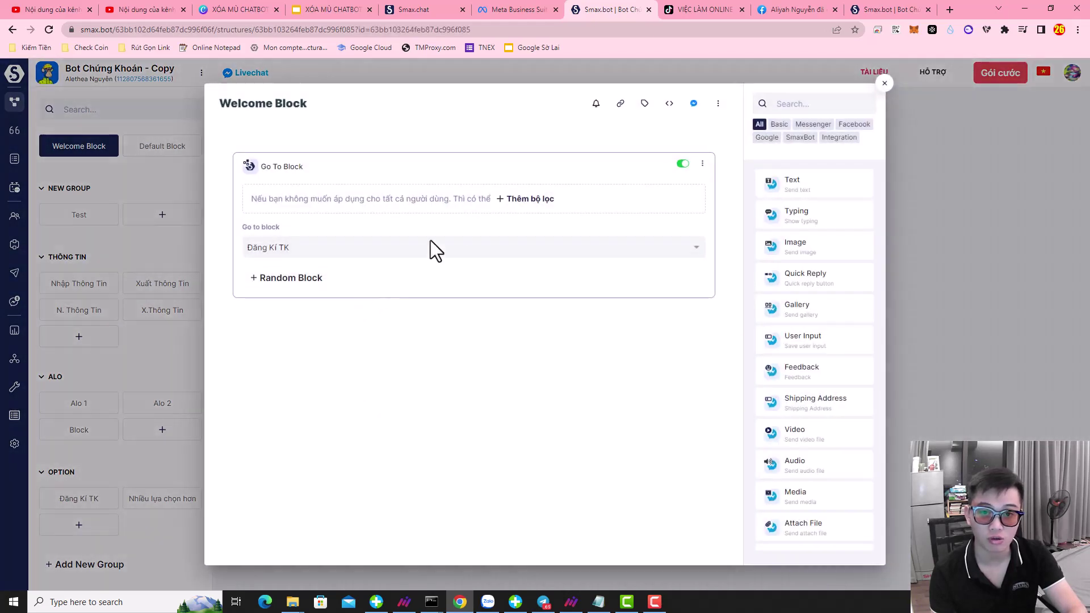
pyautogui.click(621, 103)
pyautogui.click(658, 149)
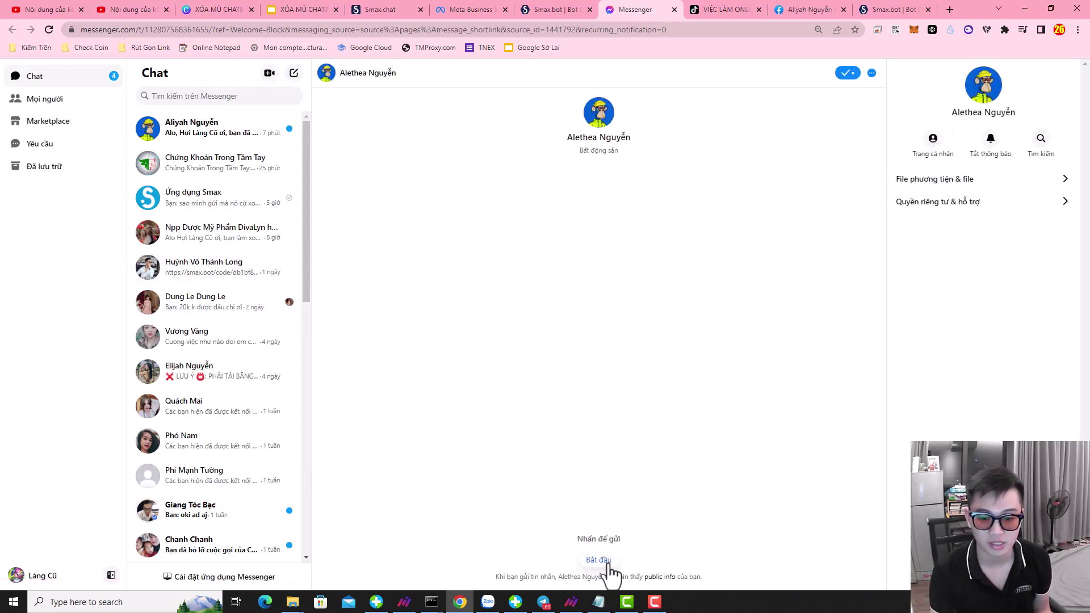
# - Send 'Bắt đầu' to the fanpage in Messenger to trigger the bot, then return to SmaxBot
pyautogui.click(608, 564)
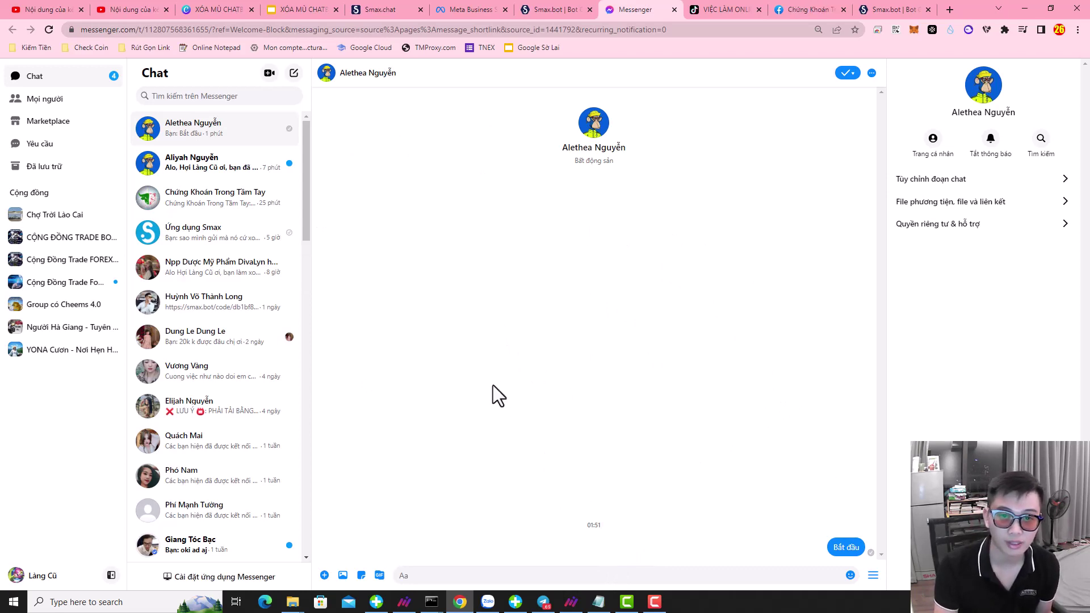
pyautogui.click(562, 10)
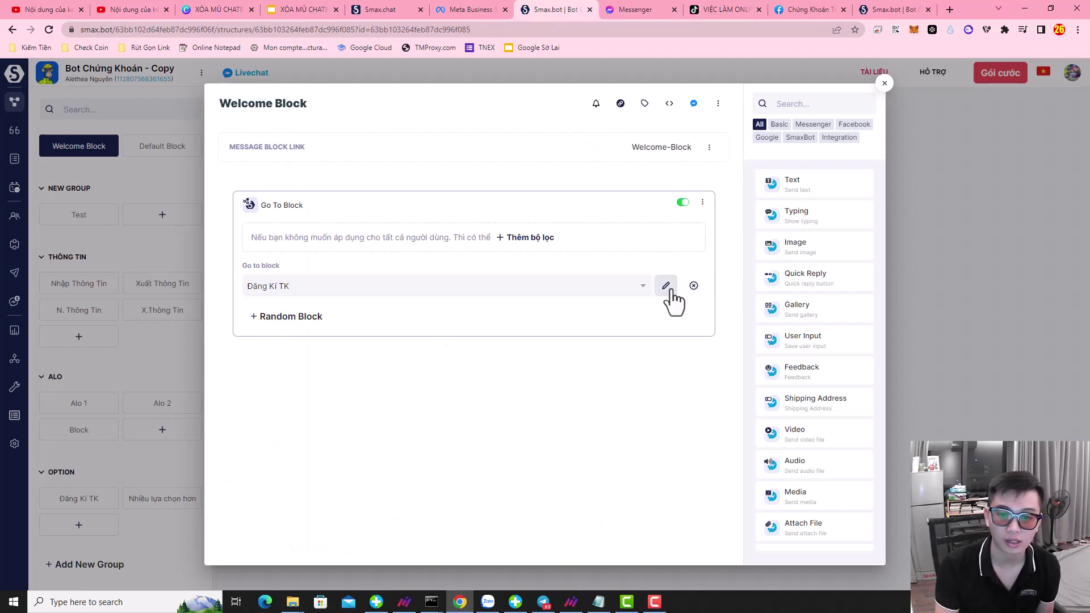
# - Open the linked Đăng Kí TK block from the Welcome Block and look through it
pyautogui.click(668, 287)
pyautogui.scroll(-3, 455, 284)
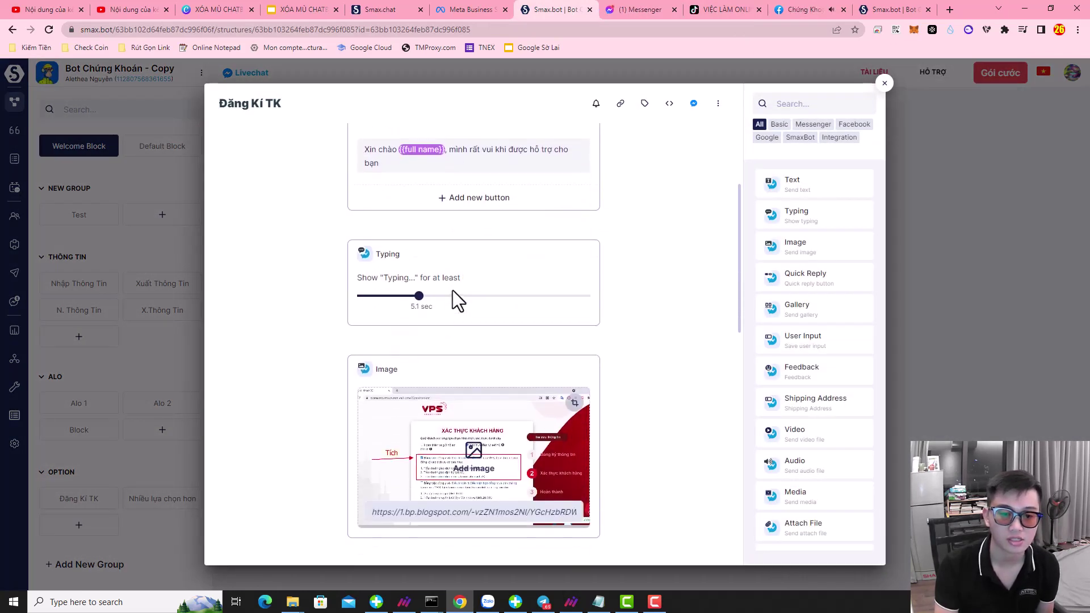
pyautogui.scroll(-9, 454, 318)
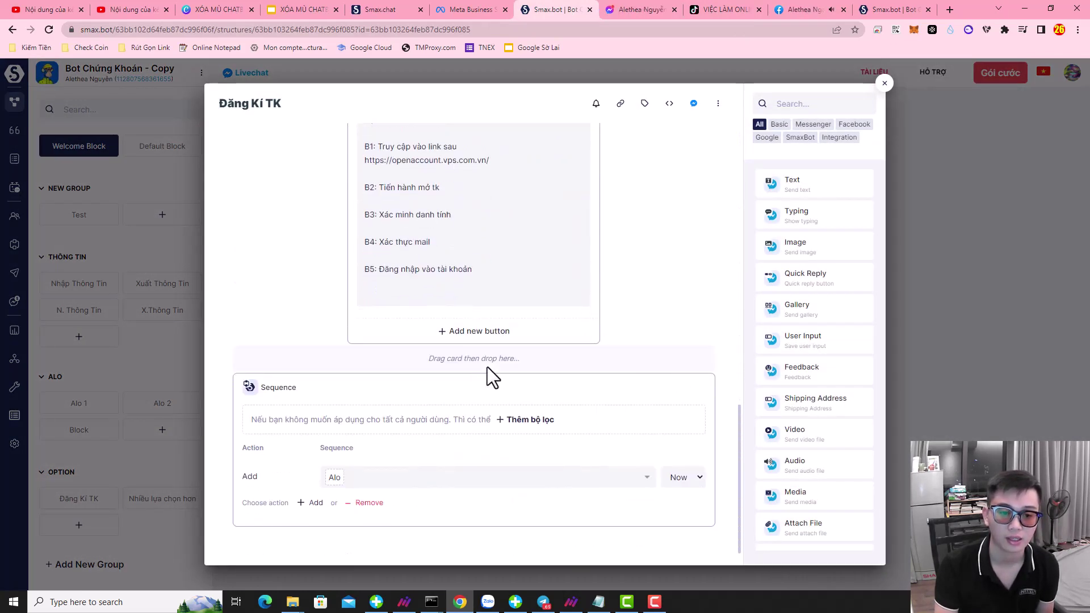
pyautogui.scroll(3, 489, 366)
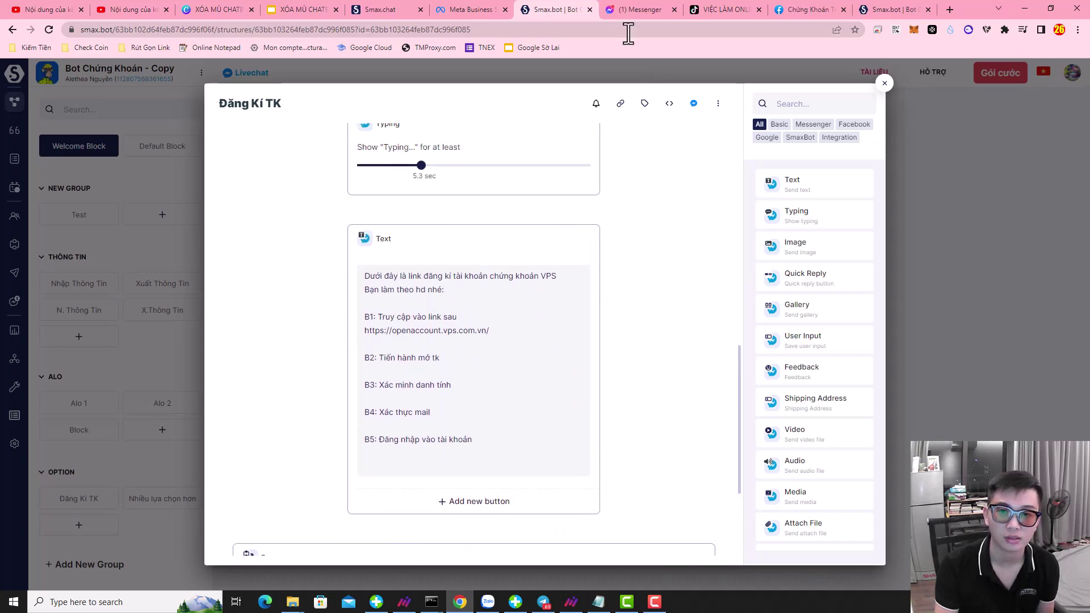
# - Check the bot's reply in Messenger, then close the Đăng Kí TK and Welcome Block editors
pyautogui.click(634, 9)
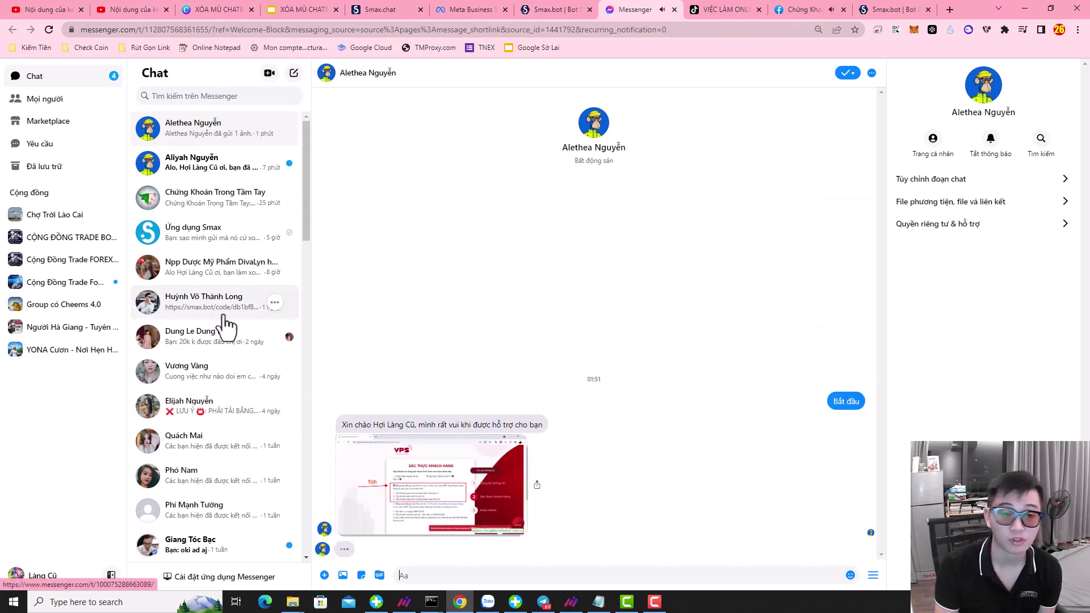
pyautogui.click(563, 9)
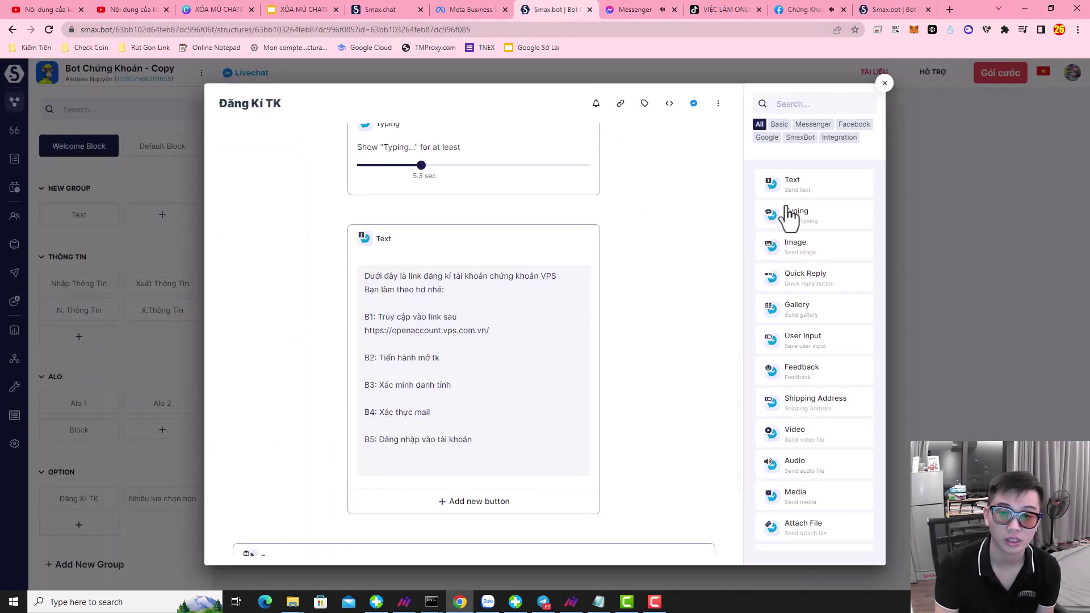
pyautogui.click(884, 84)
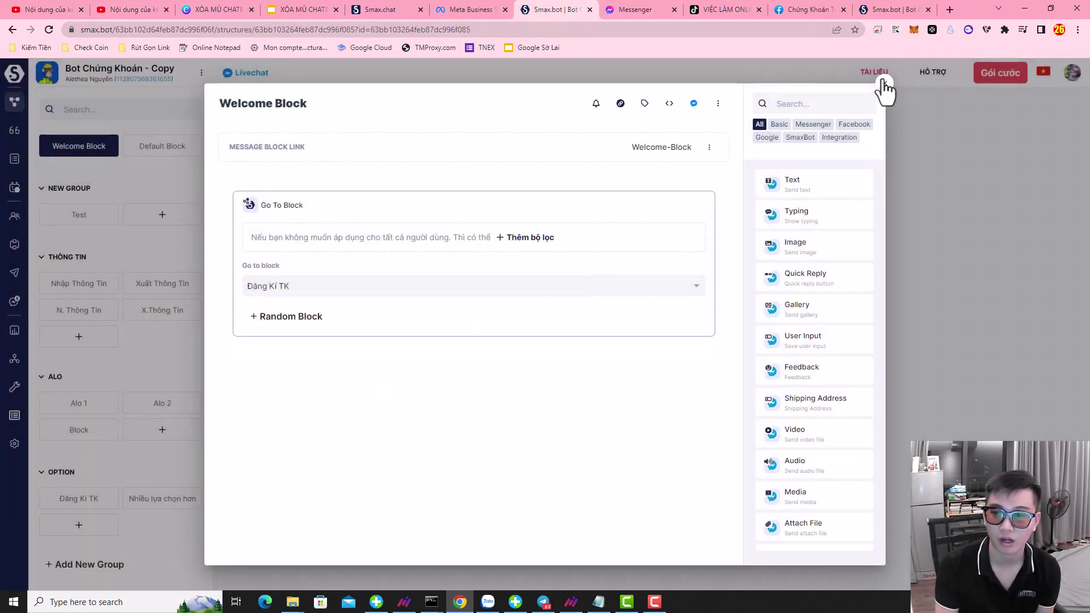
pyautogui.click(884, 84)
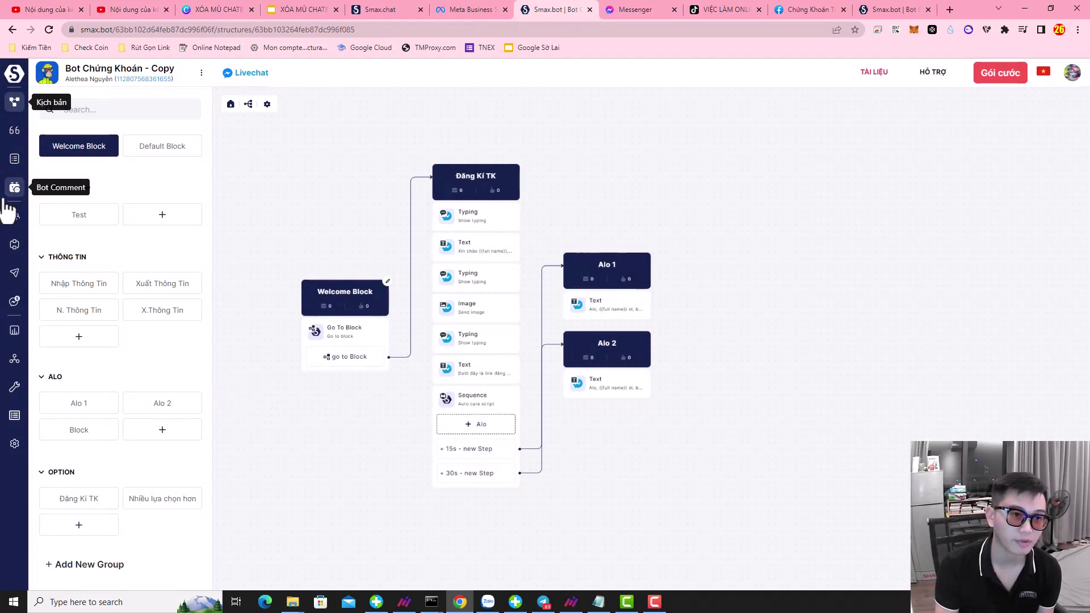
# - Open the second fanpage's configuration and review its reply templates, tags and integrations
pyautogui.click(377, 11)
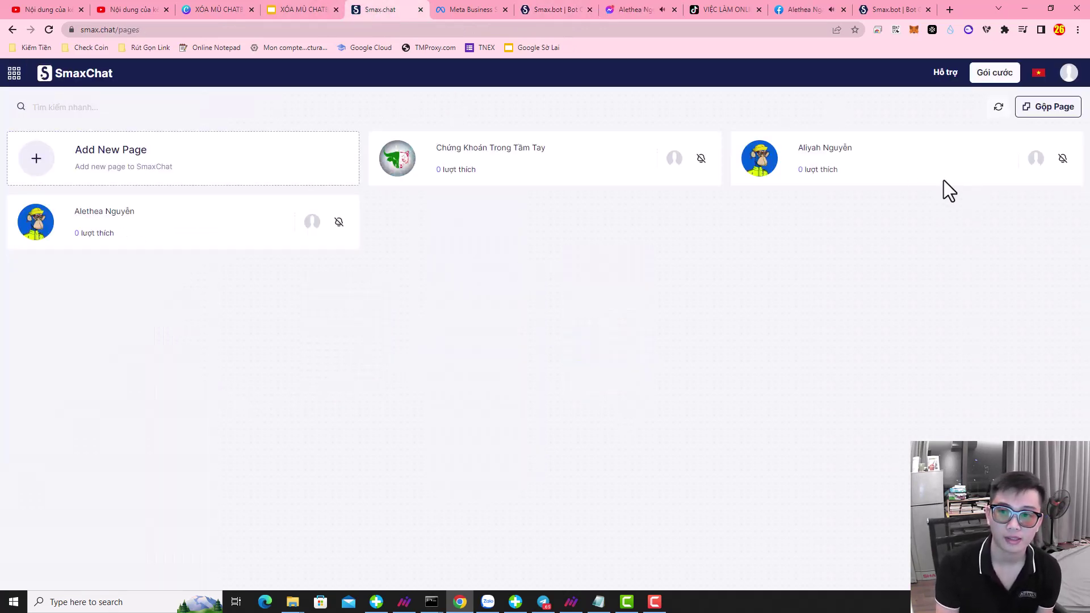
pyautogui.click(85, 220)
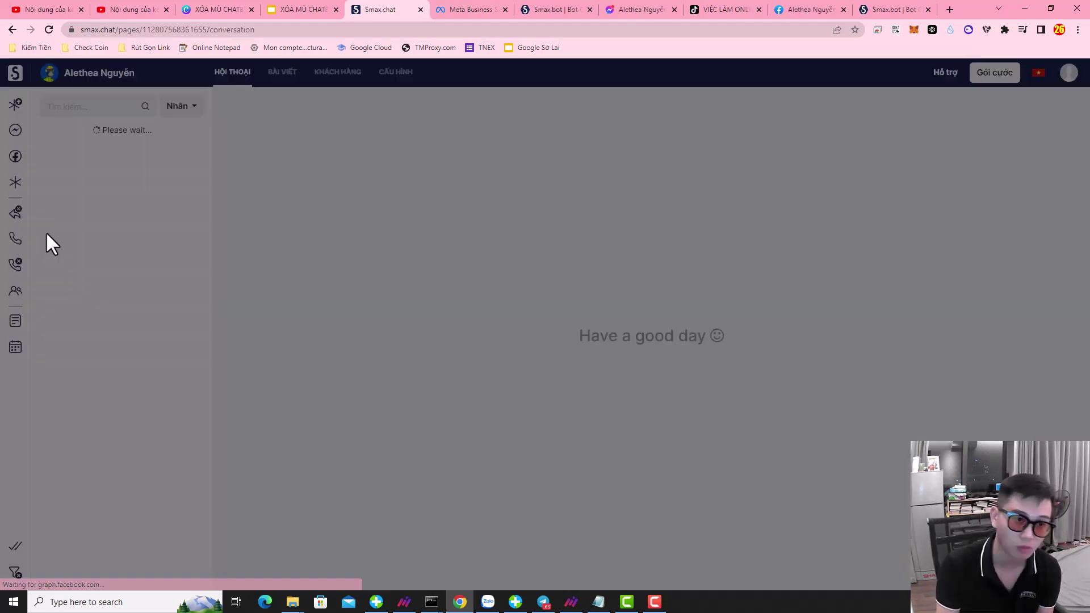
pyautogui.click(544, 366)
pyautogui.click(402, 74)
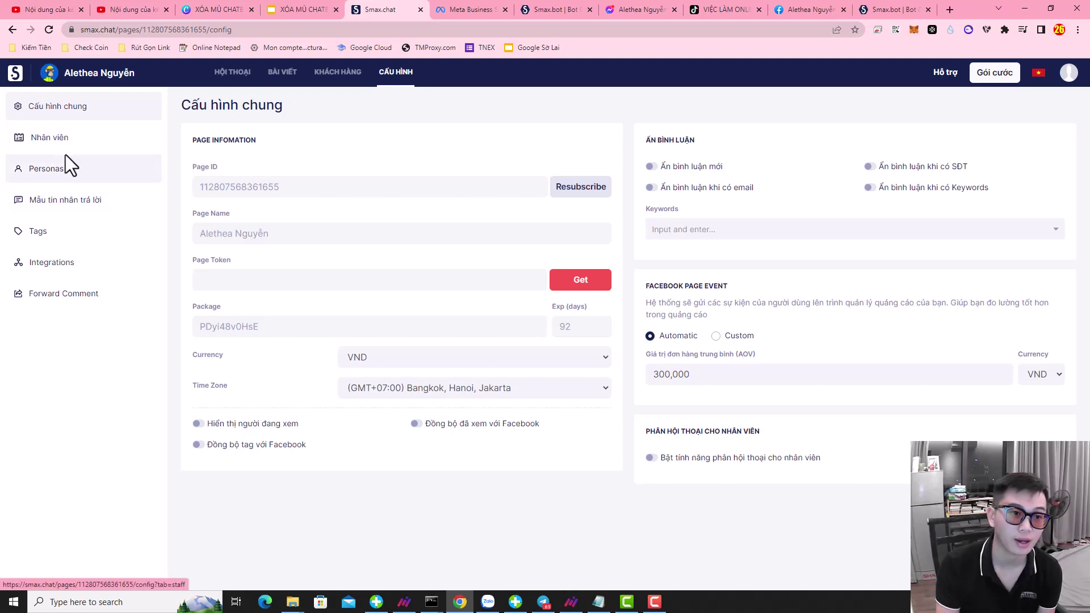
pyautogui.click(66, 204)
pyautogui.click(63, 231)
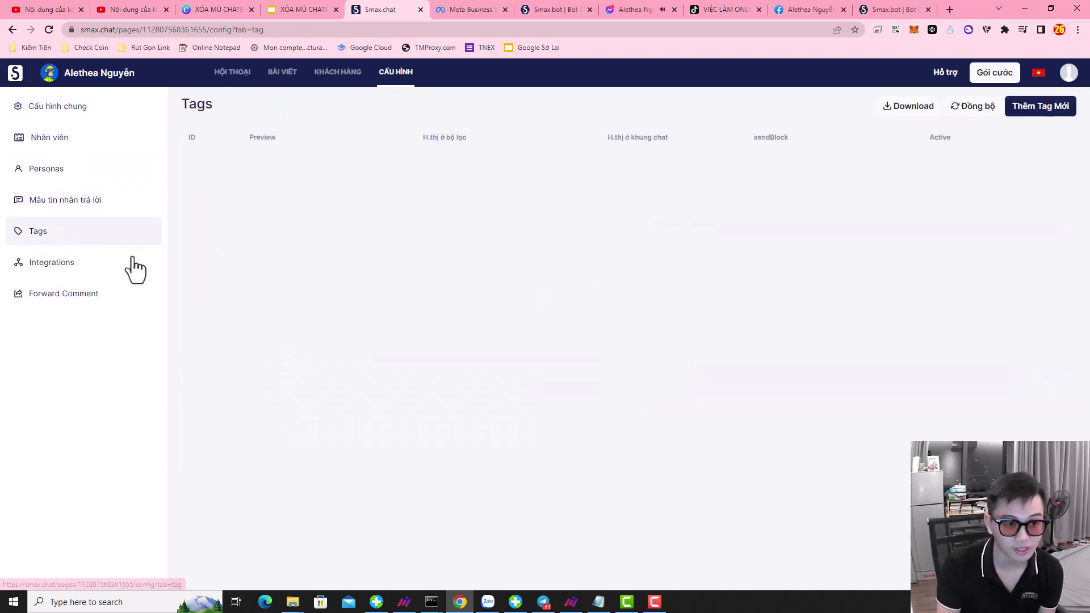
pyautogui.click(83, 264)
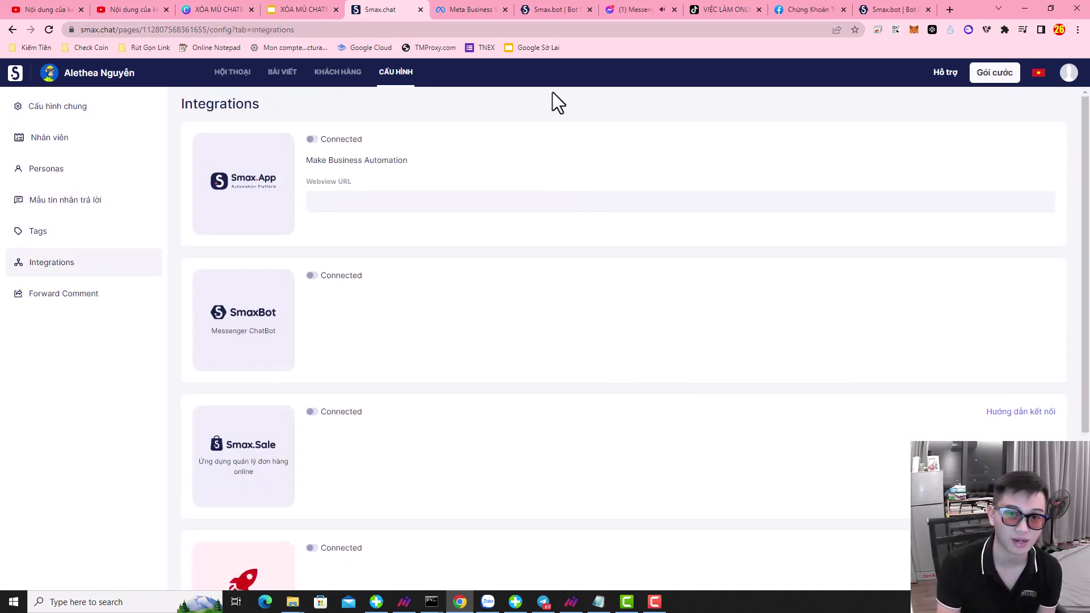
# - Load the SmaxChat integrations page address in the Meta Business inbox tab
pyautogui.click(457, 10)
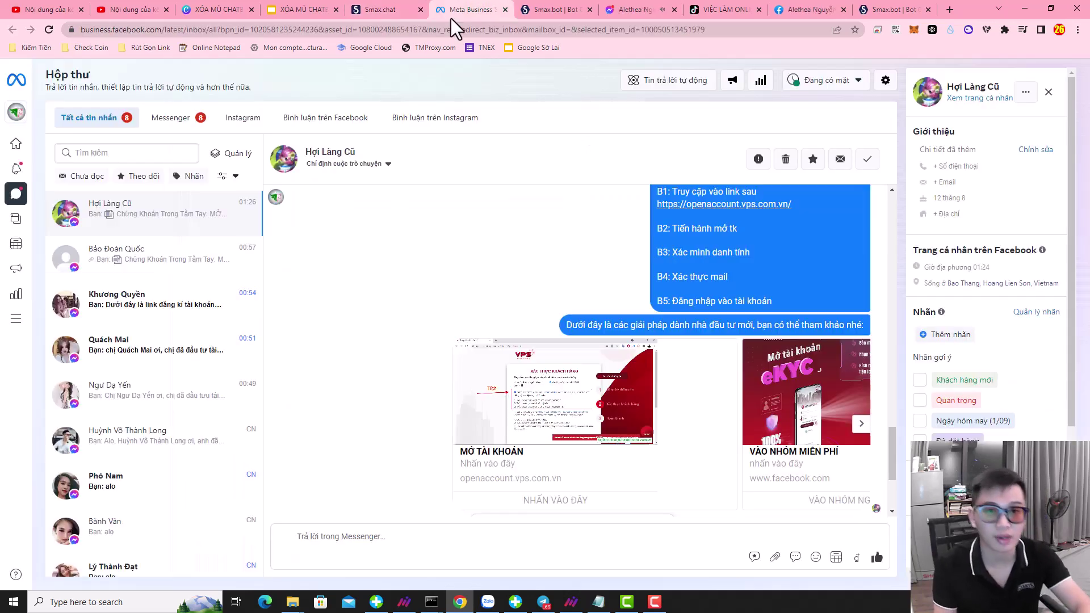
pyautogui.click(386, 10)
pyautogui.click(275, 29)
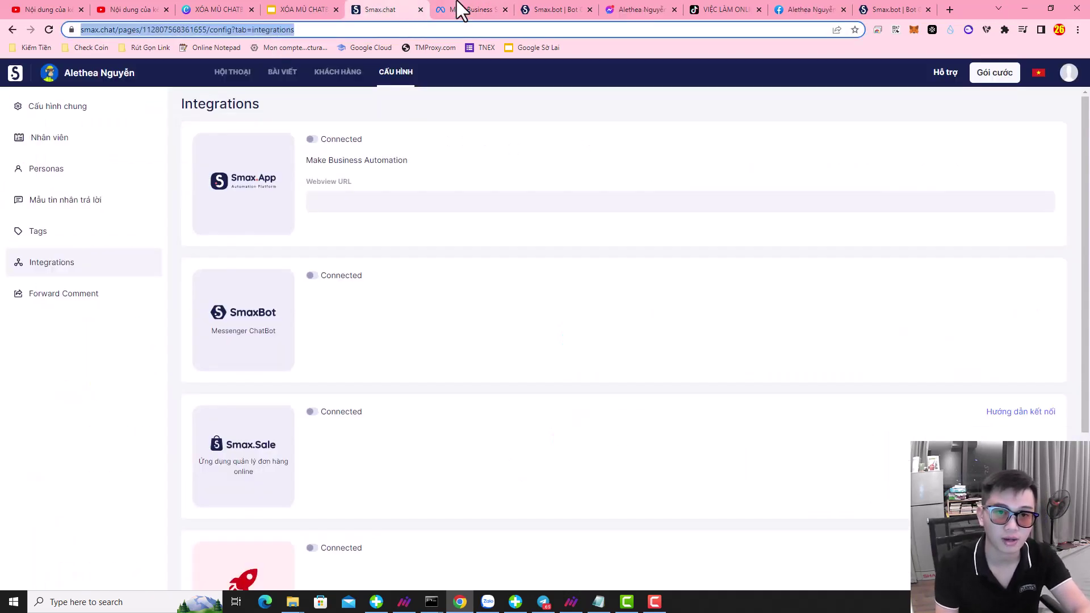
pyautogui.click(457, 10)
pyautogui.click(452, 30)
pyautogui.hotkey('ctrl', 'v')
pyautogui.press('Return')
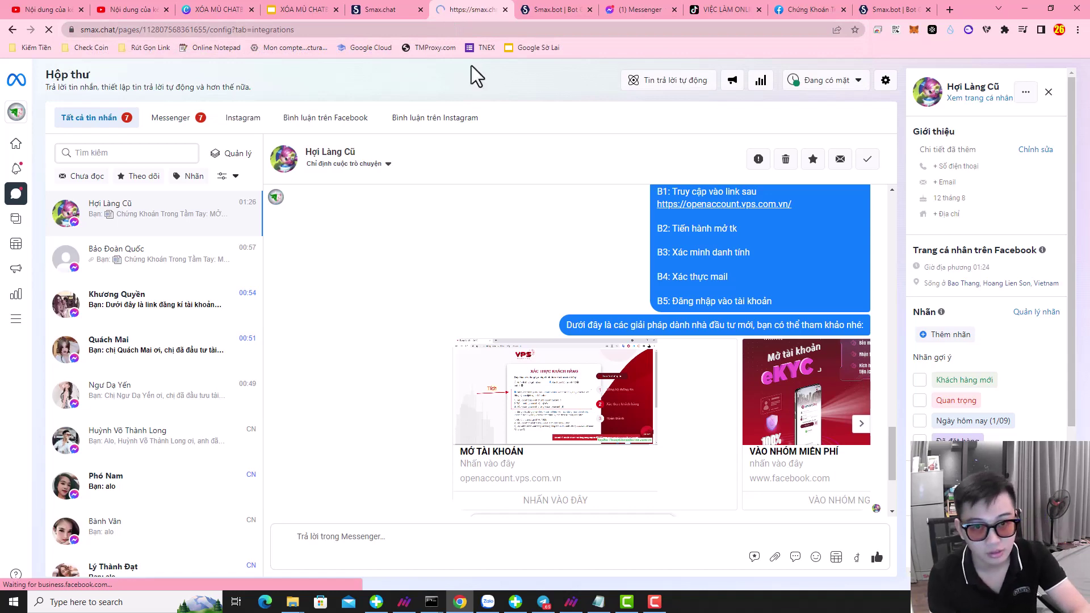
pyautogui.click(387, 11)
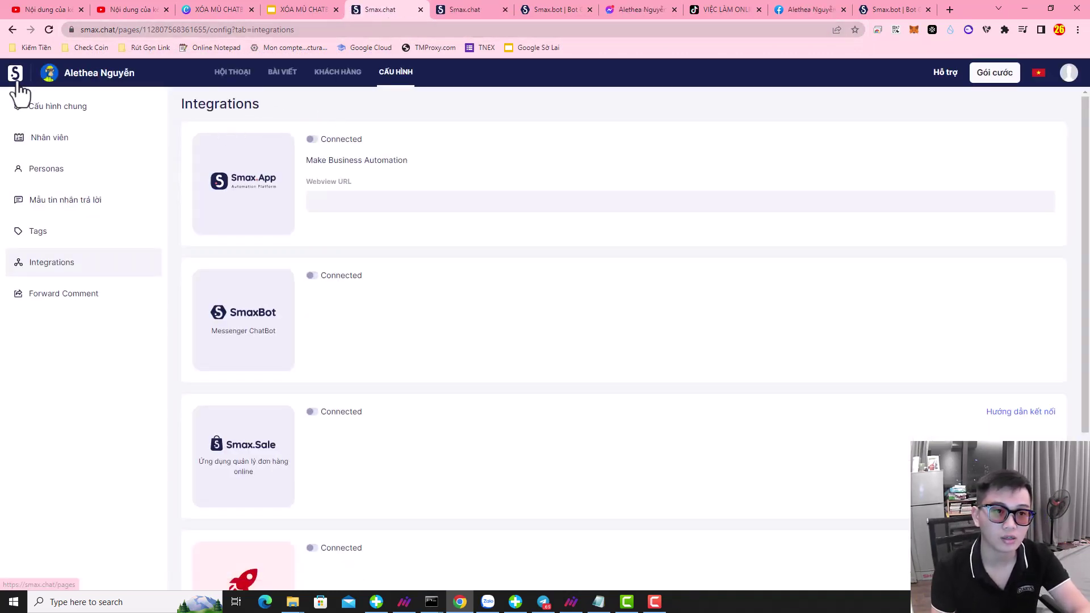
# - View Chứng Khoán Trong Tầm Tay's M1 and M2 templates, then the second page's template list
pyautogui.click(14, 74)
pyautogui.click(469, 160)
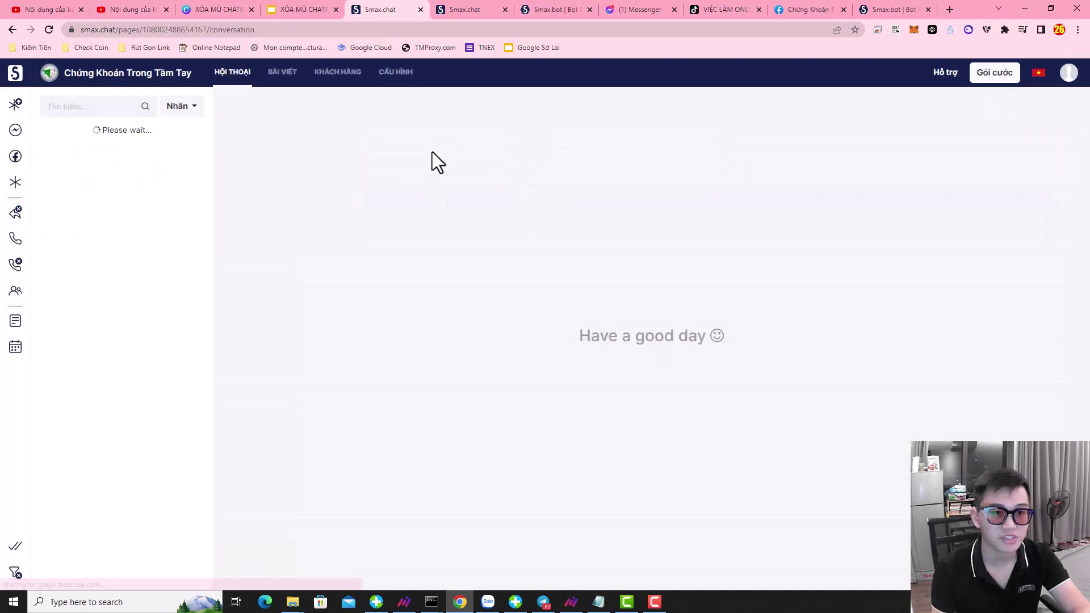
pyautogui.click(405, 75)
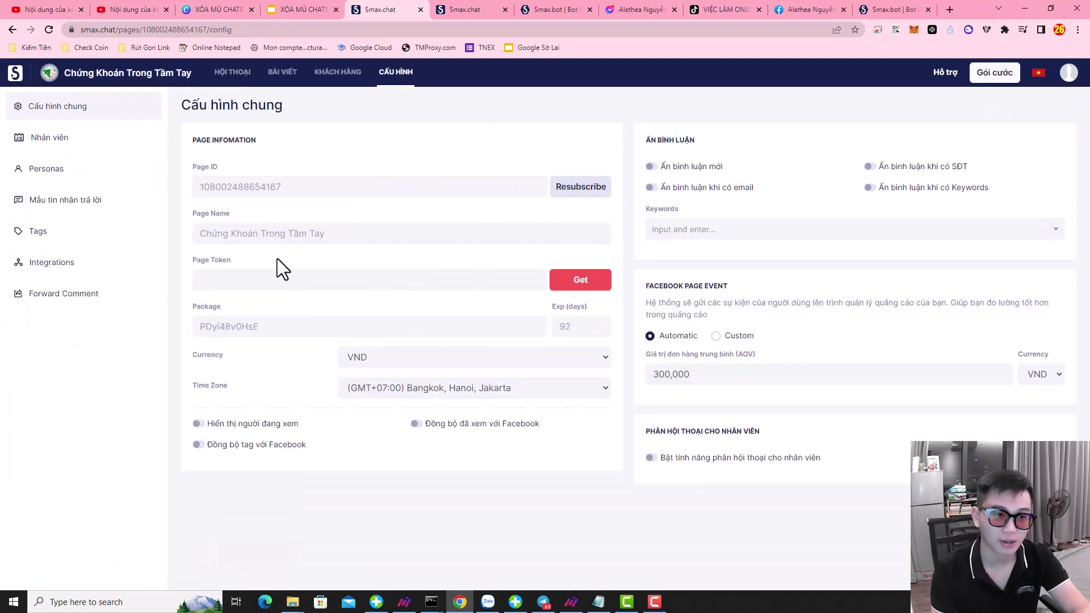
pyautogui.click(34, 203)
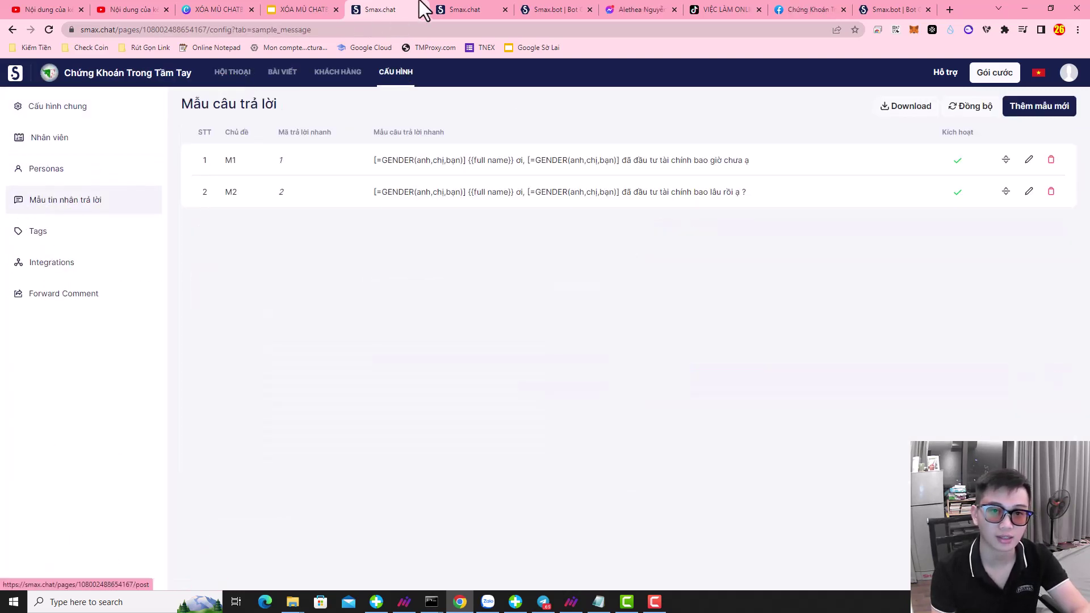
pyautogui.click(449, 10)
pyautogui.click(40, 205)
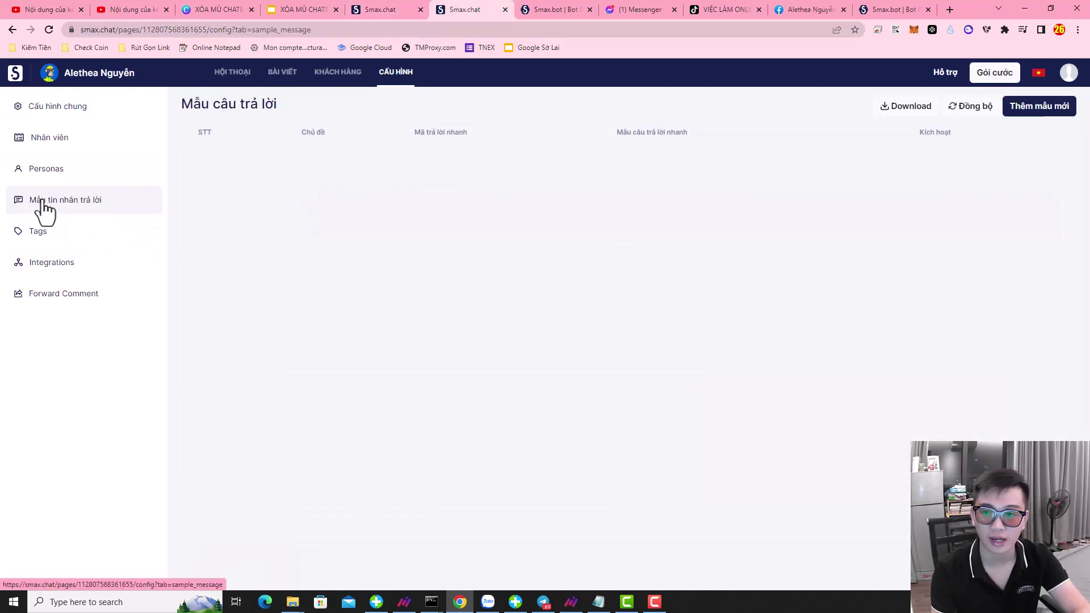
# - Sync the M1 and M2 reply templates from the Chứng Khoán Trong Tầm Tay fanpage
pyautogui.click(978, 109)
pyautogui.click(267, 304)
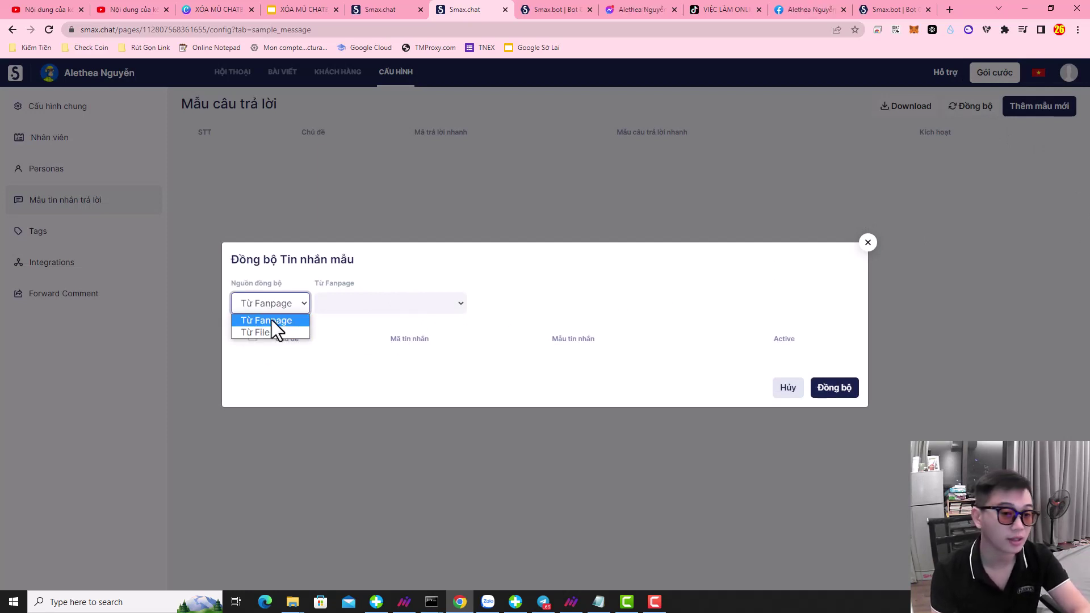
pyautogui.click(272, 319)
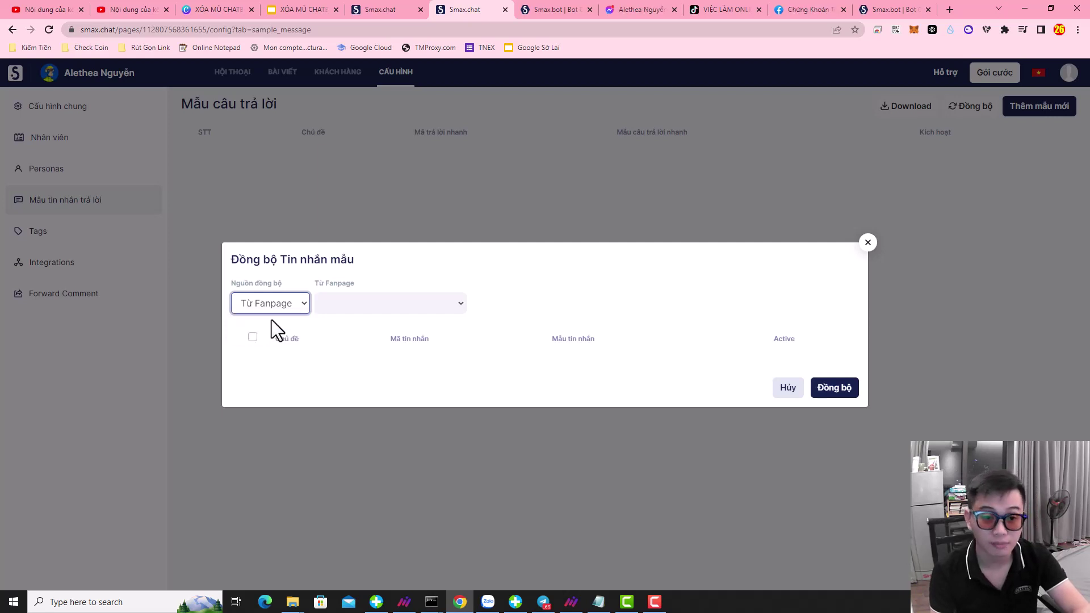
pyautogui.click(403, 305)
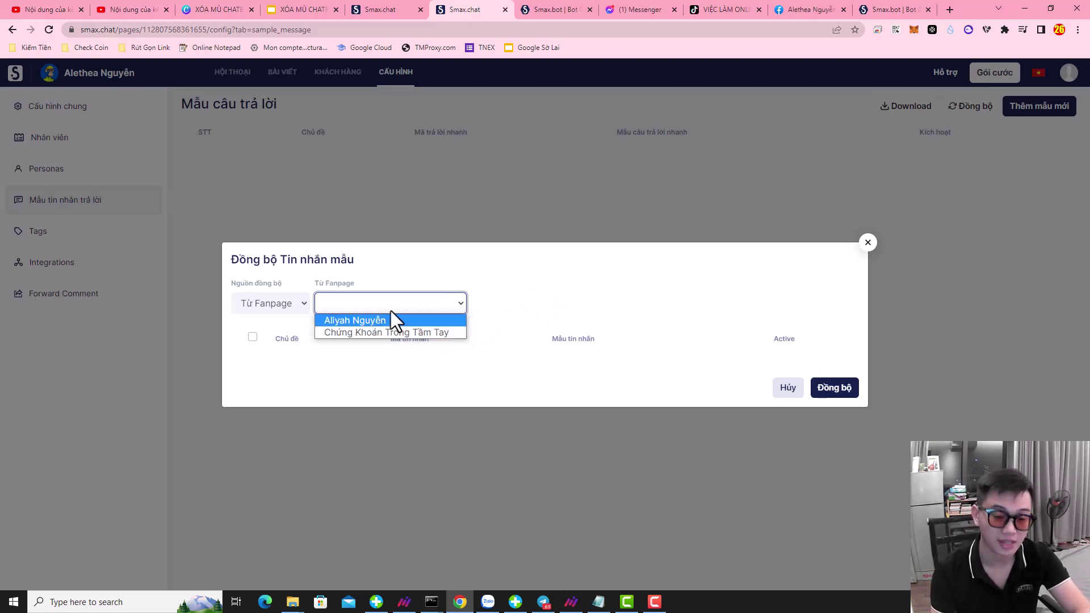
pyautogui.click(355, 332)
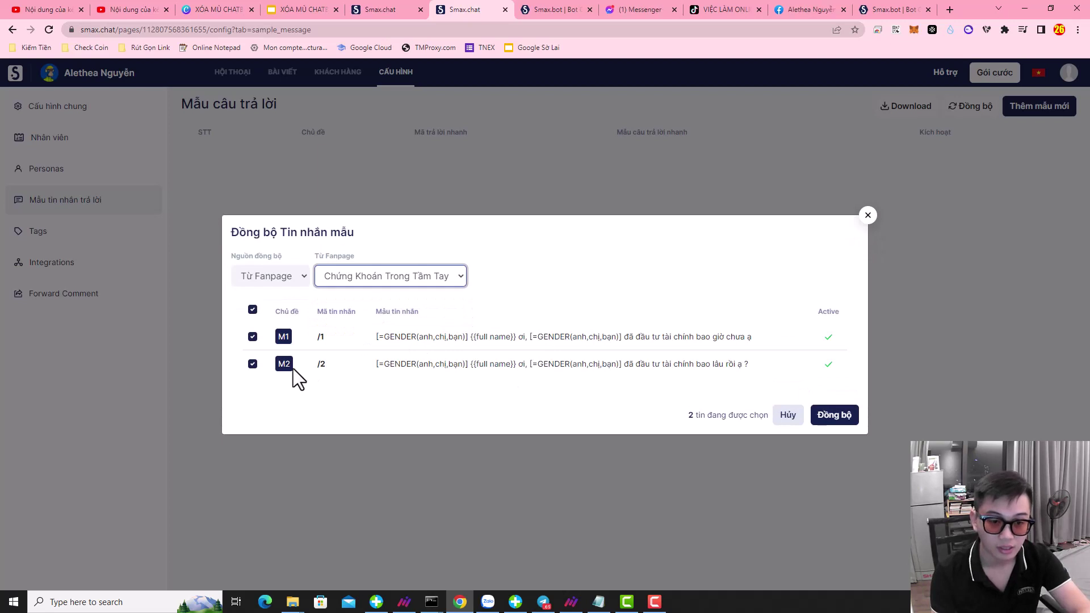
pyautogui.click(828, 415)
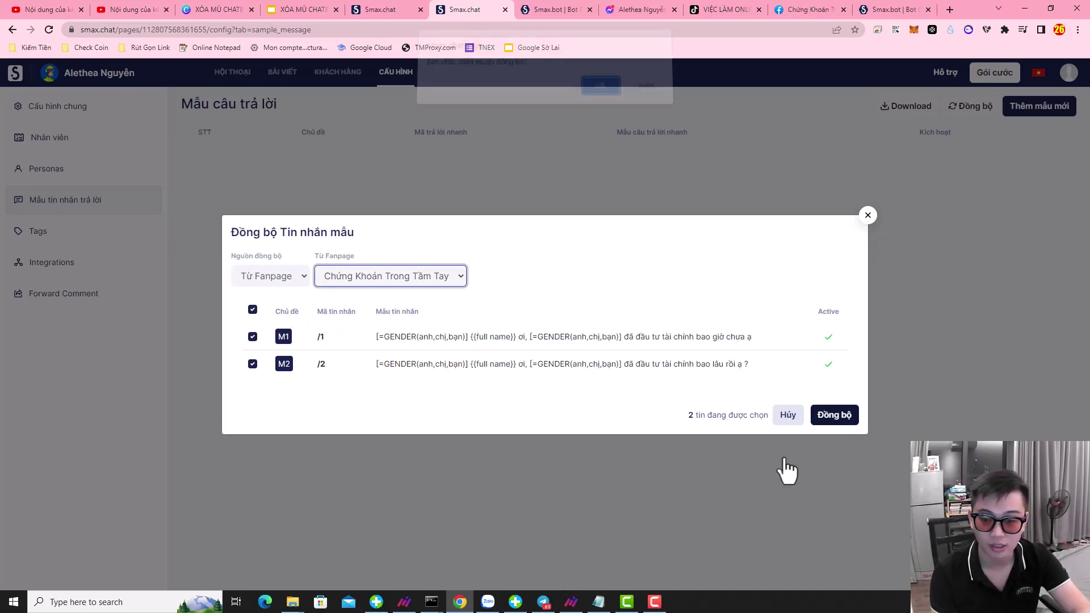
pyautogui.click(601, 93)
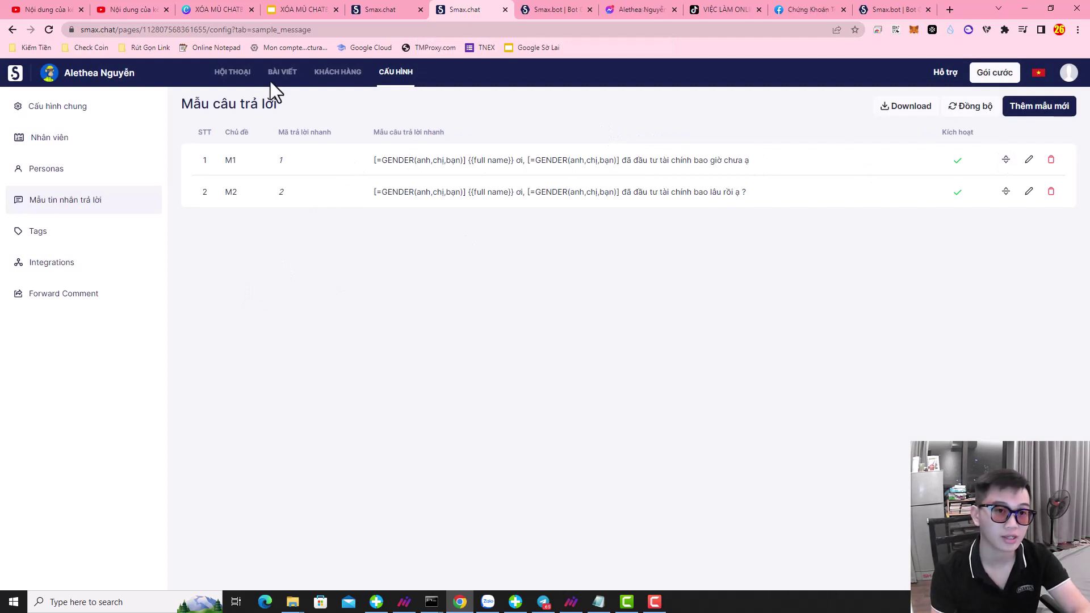
# - Open the test customer's conversation, then the page's configuration
pyautogui.click(243, 72)
pyautogui.click(94, 149)
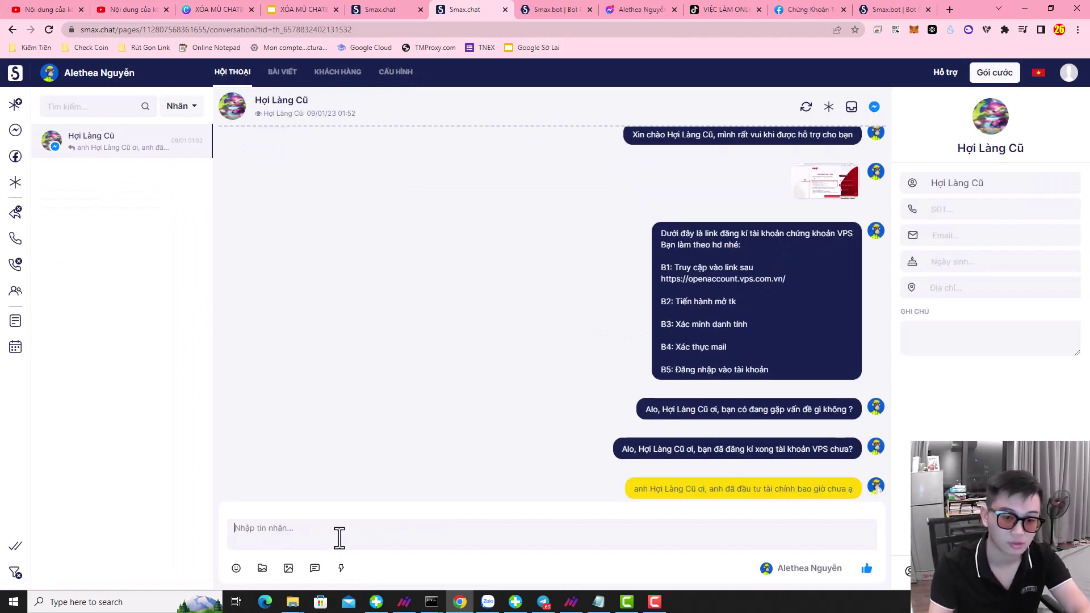
pyautogui.click(398, 80)
# - Sync the Đã Nạp Tiền and Chưa Đầu Tư tags from the Chứng Khoán Trong Tầm Tay fanpage
pyautogui.click(40, 243)
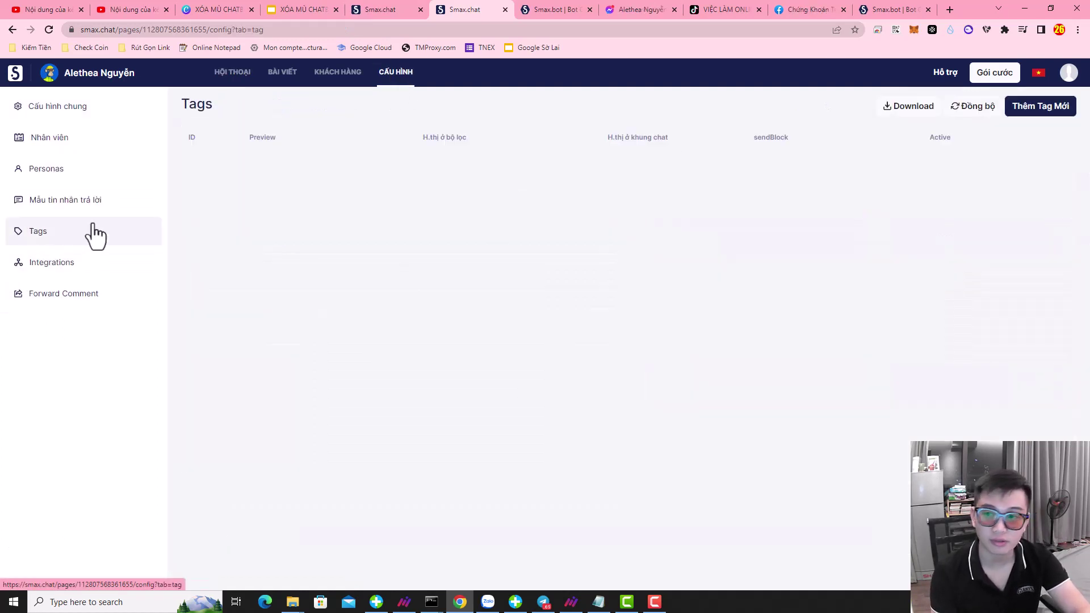
pyautogui.click(972, 107)
pyautogui.click(421, 304)
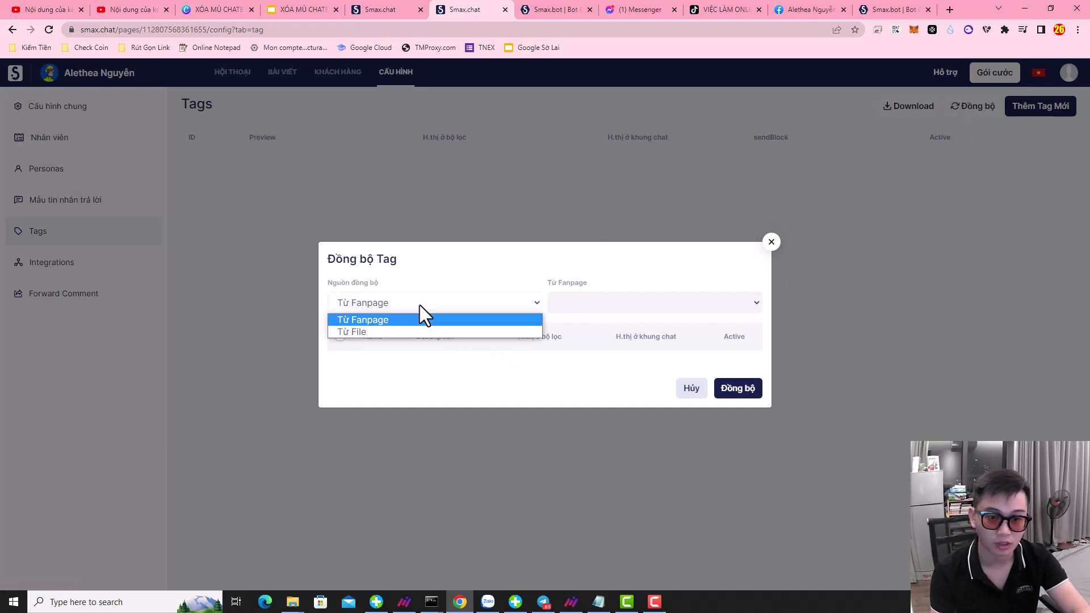
pyautogui.click(407, 325)
pyautogui.click(607, 305)
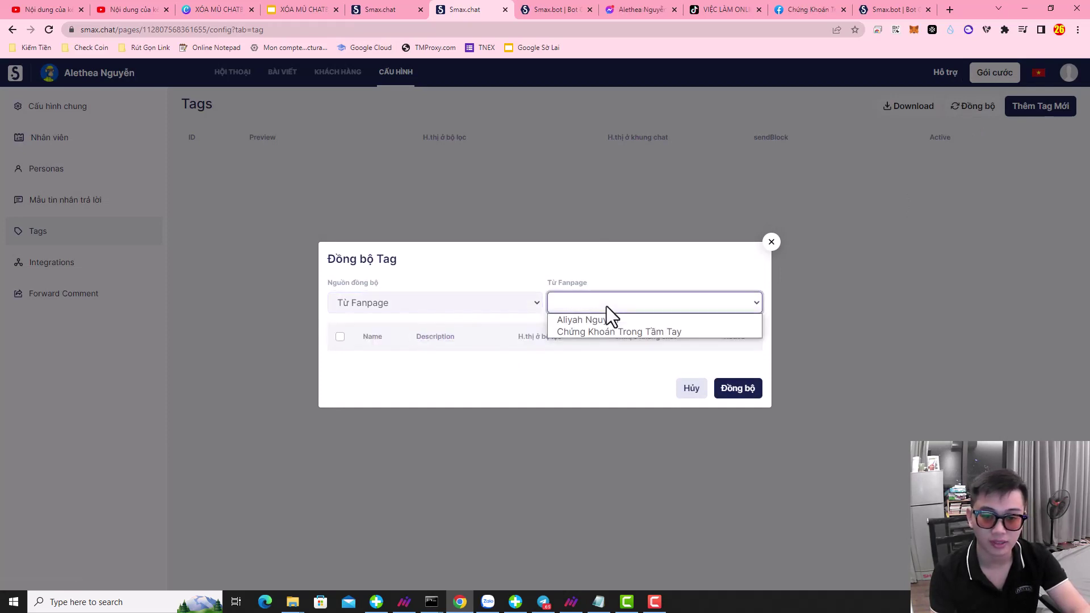
pyautogui.click(617, 332)
pyautogui.click(741, 420)
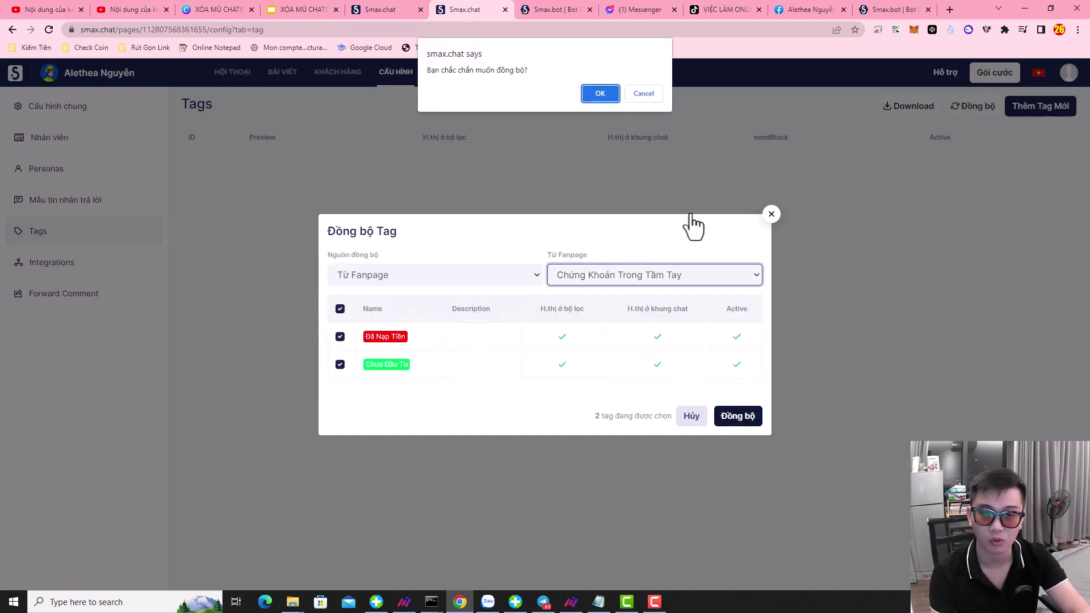
pyautogui.click(598, 91)
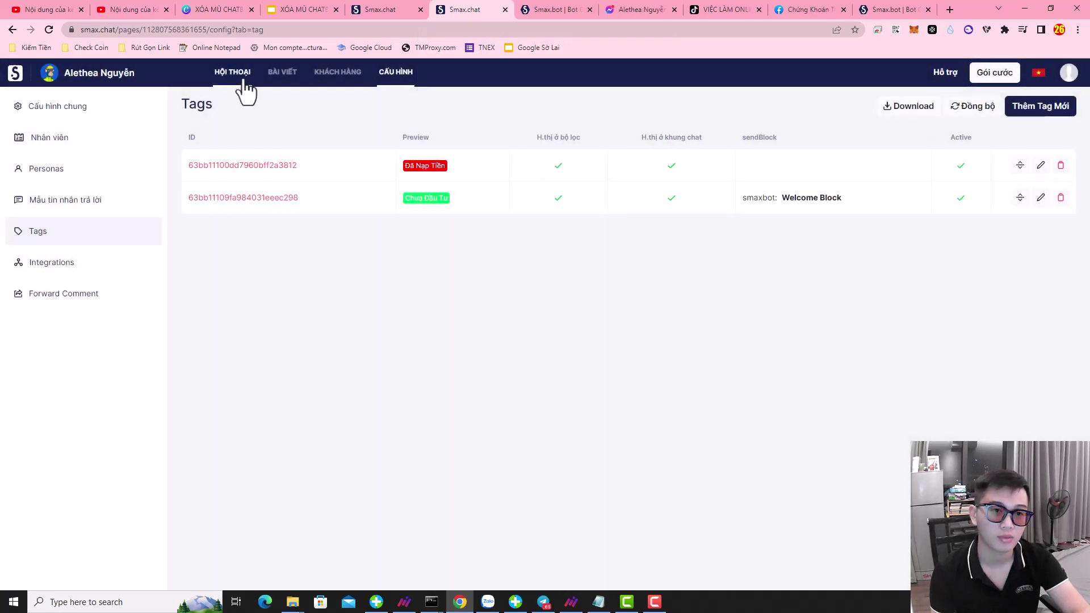
# - Tag the customer's conversation Đã Nạp Tiền, then go to the page settings
pyautogui.click(238, 79)
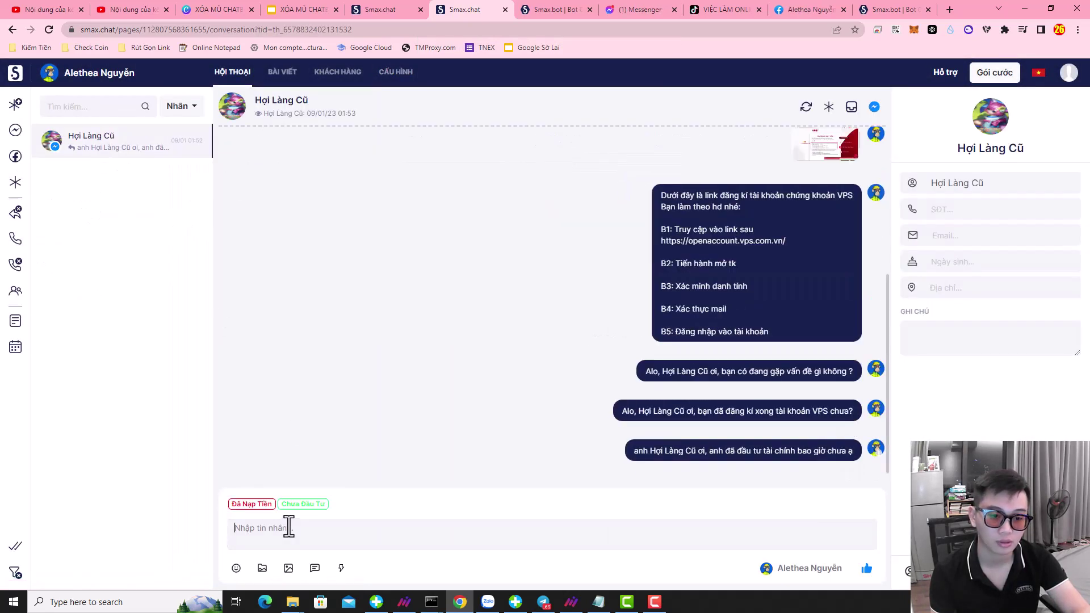
pyautogui.click(264, 504)
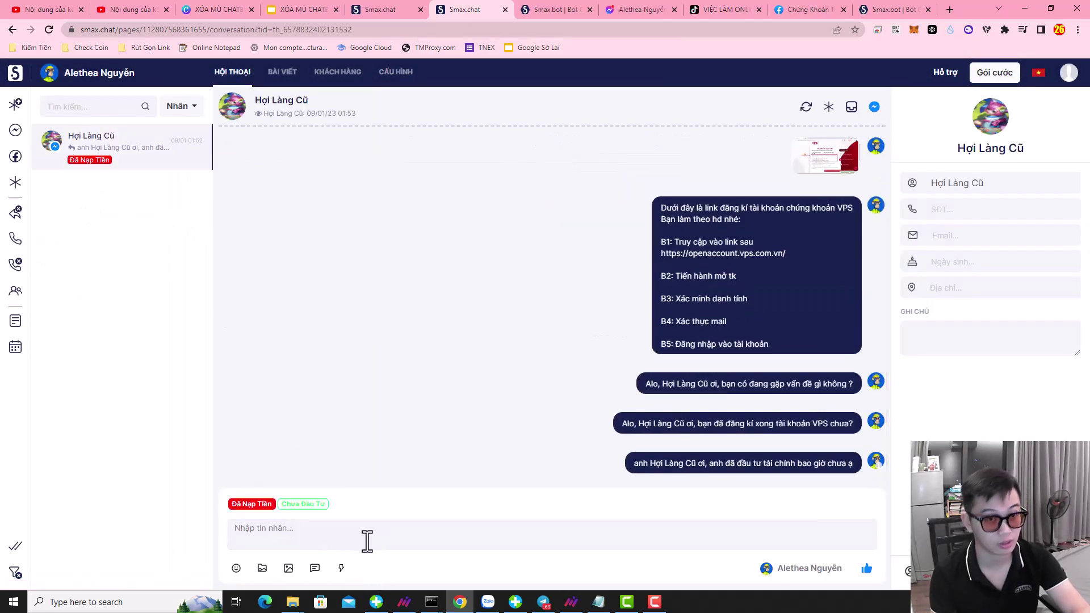
pyautogui.click(400, 77)
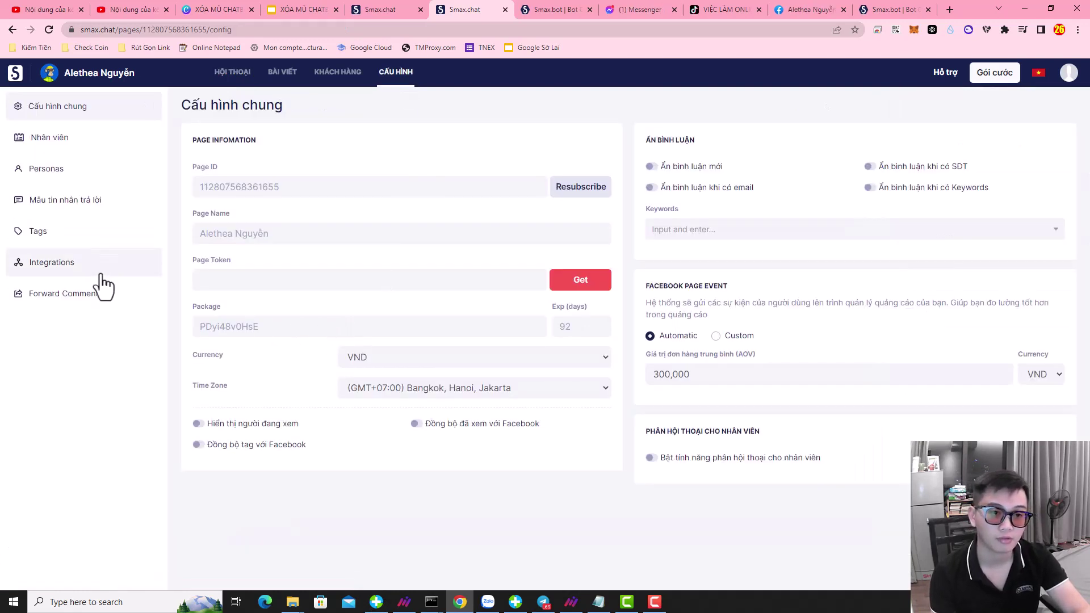
# - Connect SmaxBot to this page and check the other page's Welcome Block entry
pyautogui.click(101, 275)
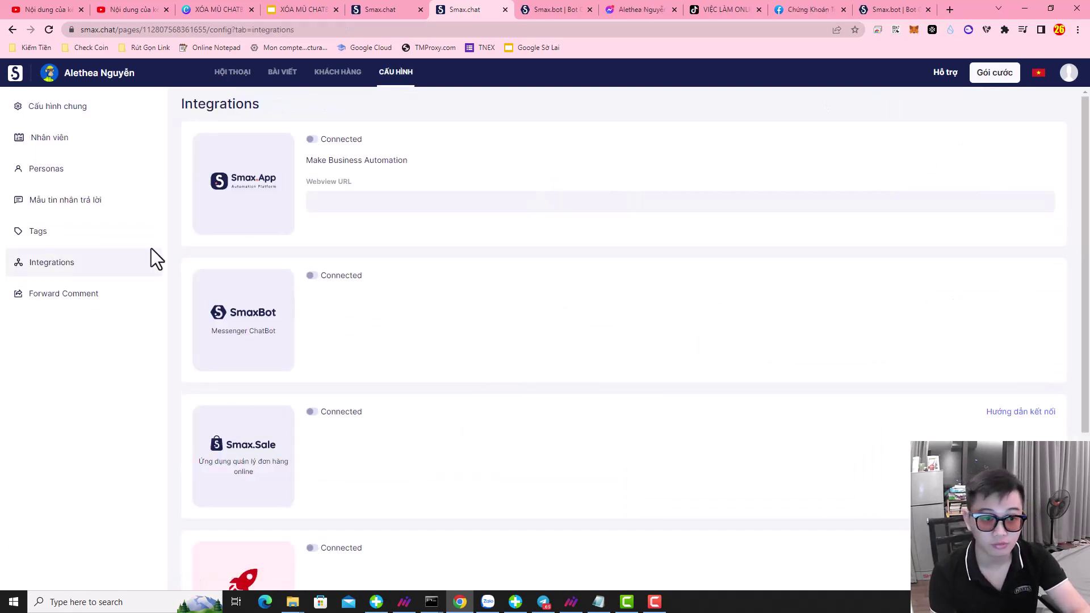
pyautogui.click(311, 275)
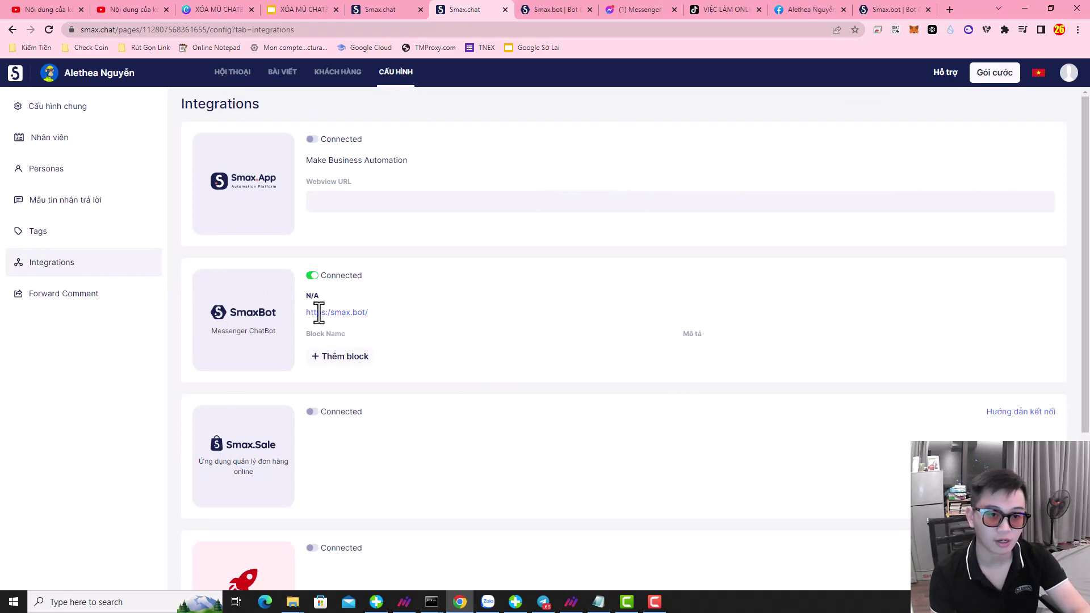
pyautogui.click(396, 10)
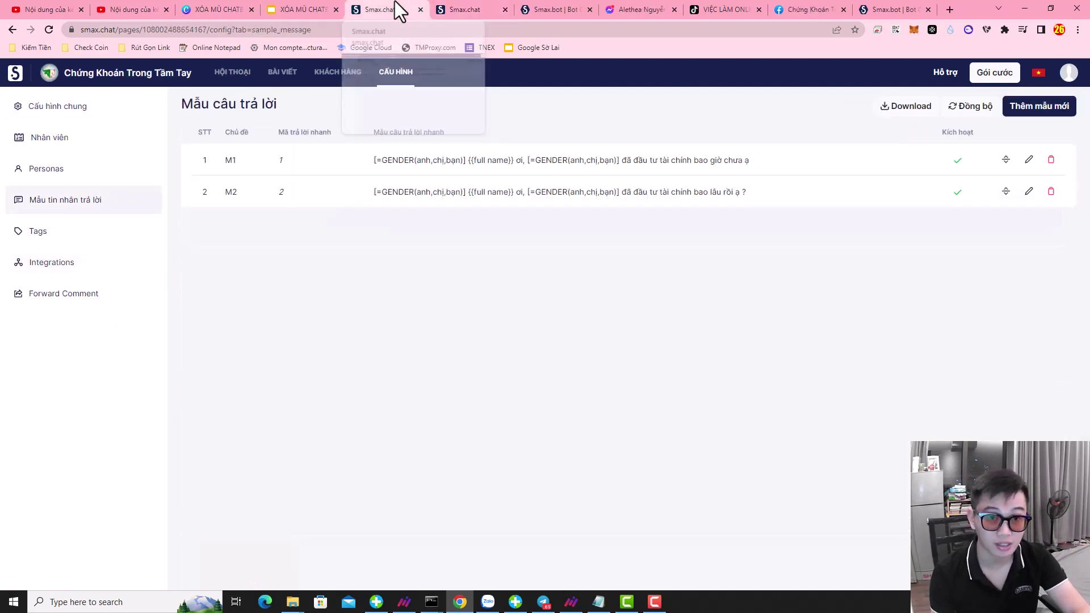
pyautogui.click(41, 264)
pyautogui.scroll(-2, 496, 386)
pyautogui.click(364, 244)
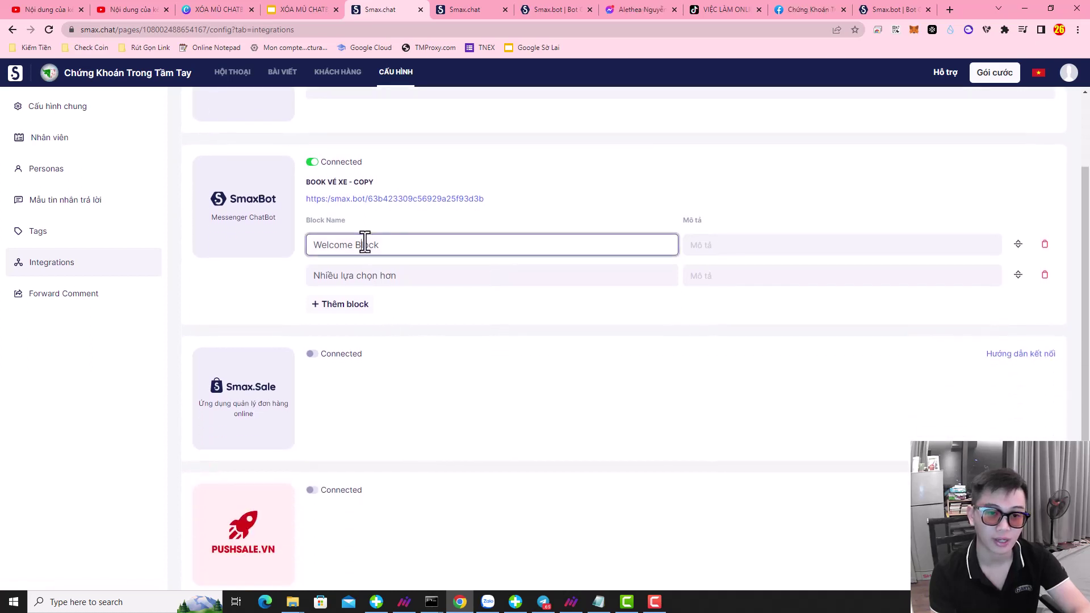
pyautogui.hotkey('ctrl', 'a')
# - Add a block row set to Welcome Block and a second empty block row
pyautogui.click(472, 9)
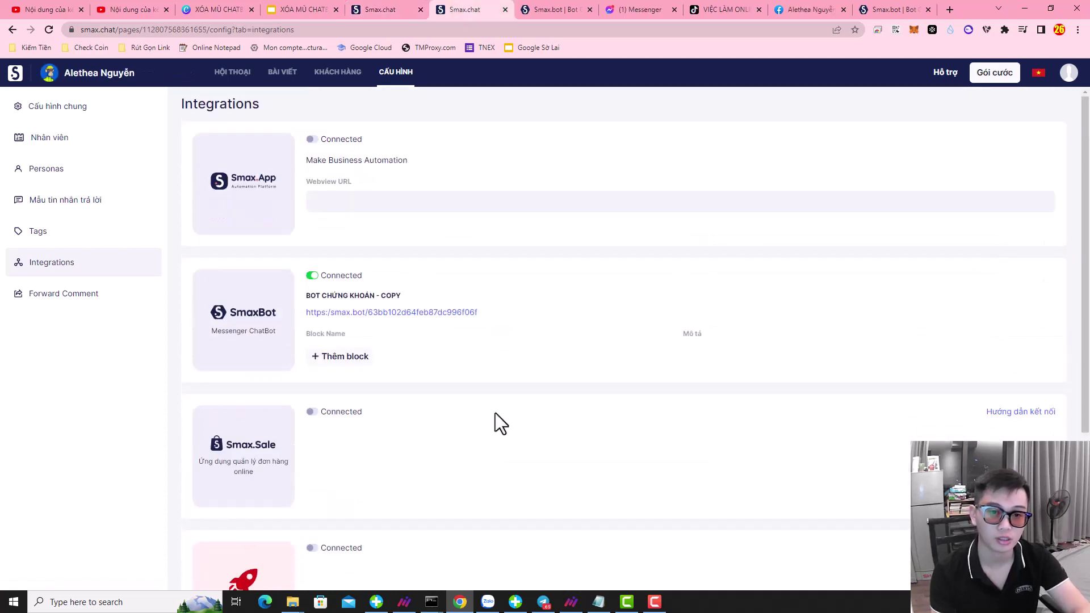
pyautogui.click(327, 363)
pyautogui.click(404, 359)
pyautogui.click(363, 385)
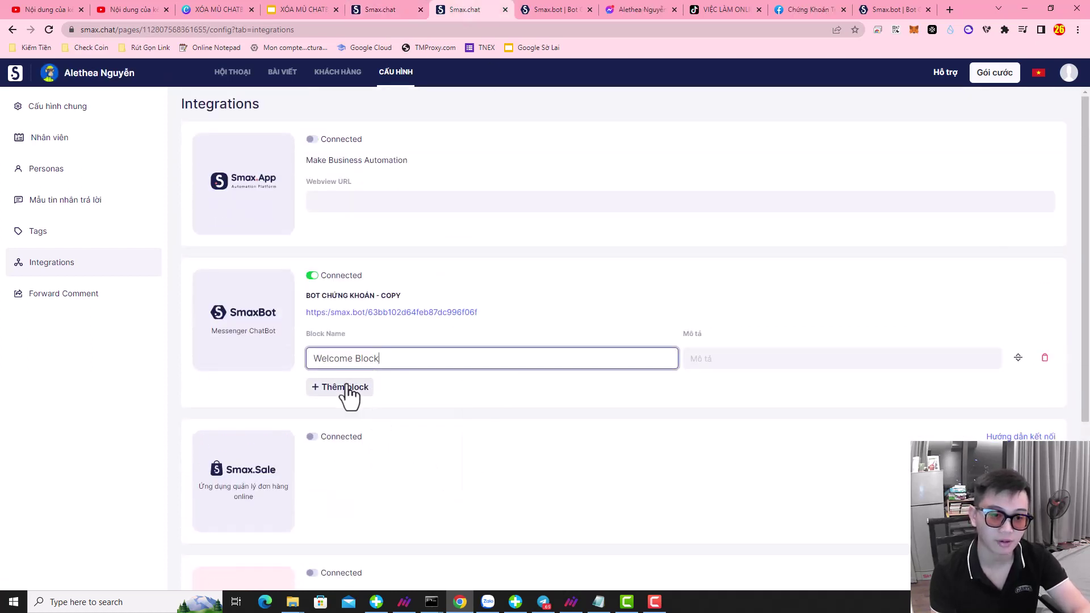
pyautogui.click(343, 388)
# - Set the second block to Nhiều lựa chọn hơn, then open the customer's conversation
pyautogui.click(348, 9)
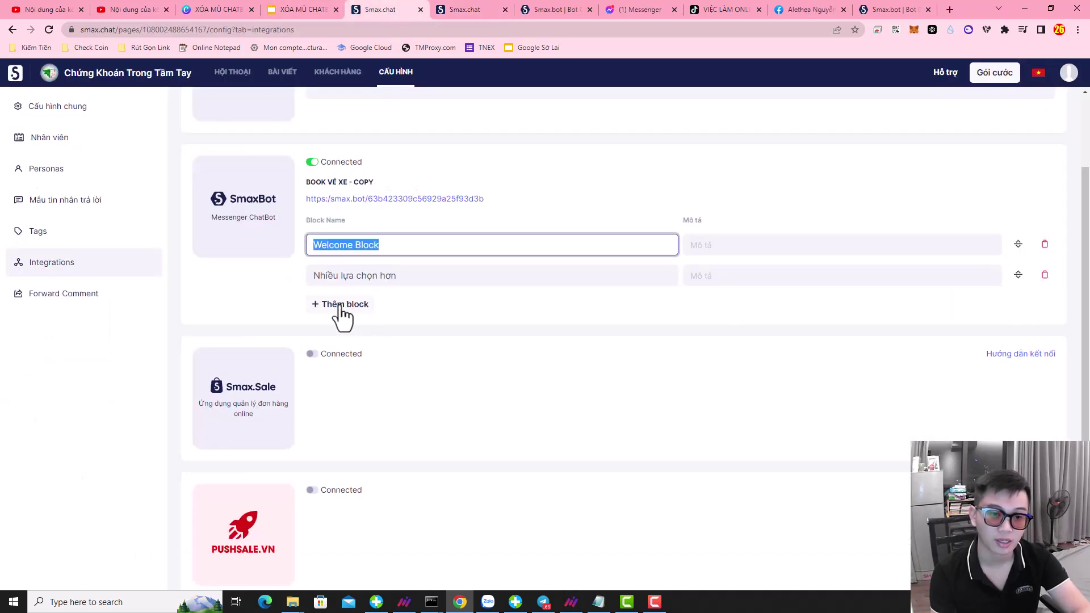
pyautogui.click(358, 280)
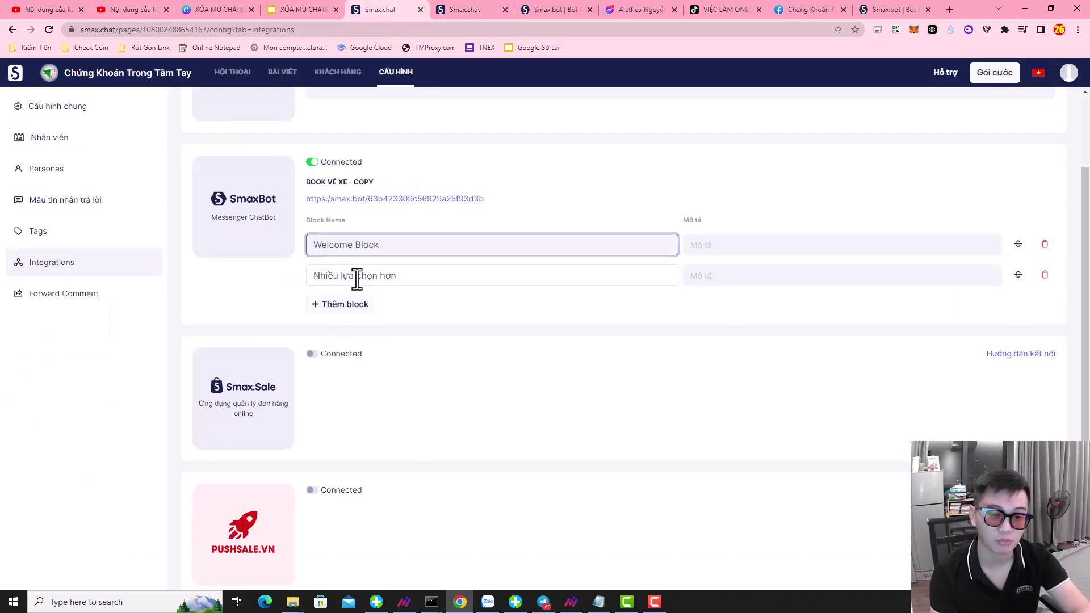
pyautogui.hotkey('ctrl', 'a')
pyautogui.hotkey('ctrl', 'Tab')
pyautogui.click(359, 389)
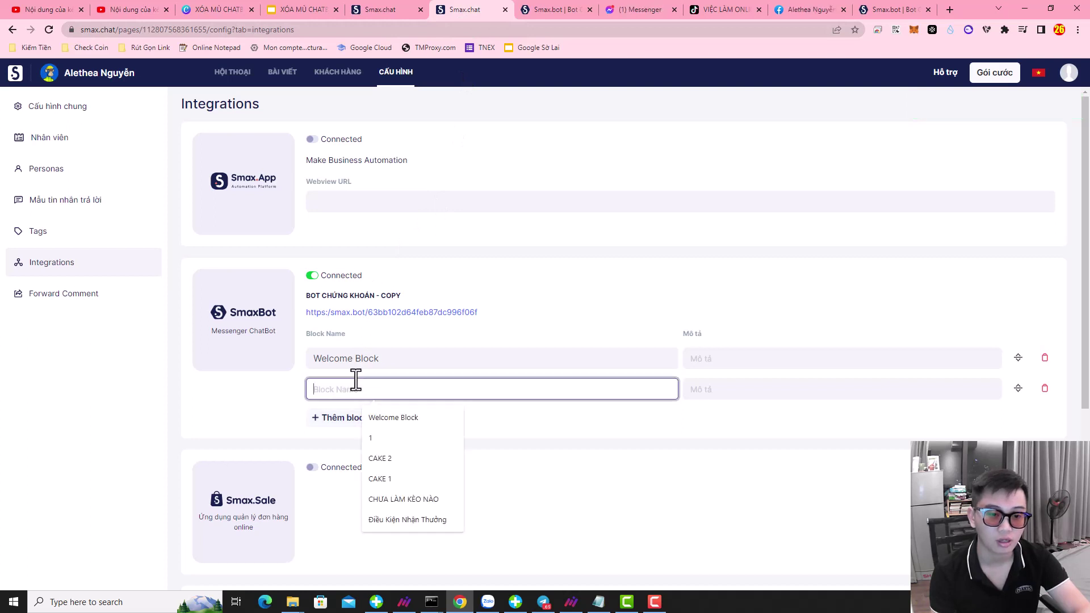
pyautogui.click(407, 498)
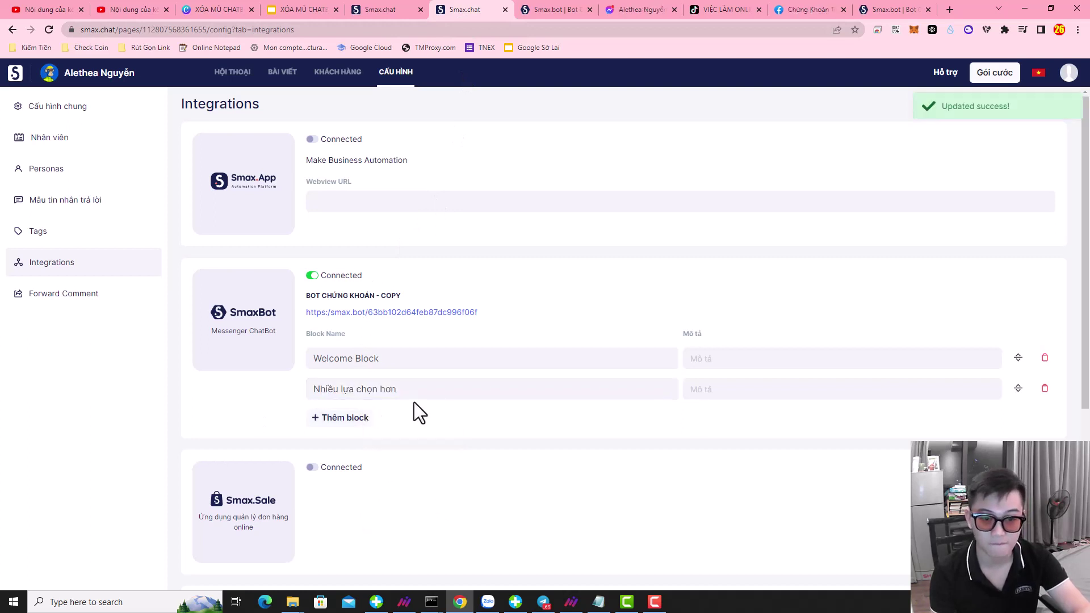
pyautogui.click(233, 76)
pyautogui.click(166, 158)
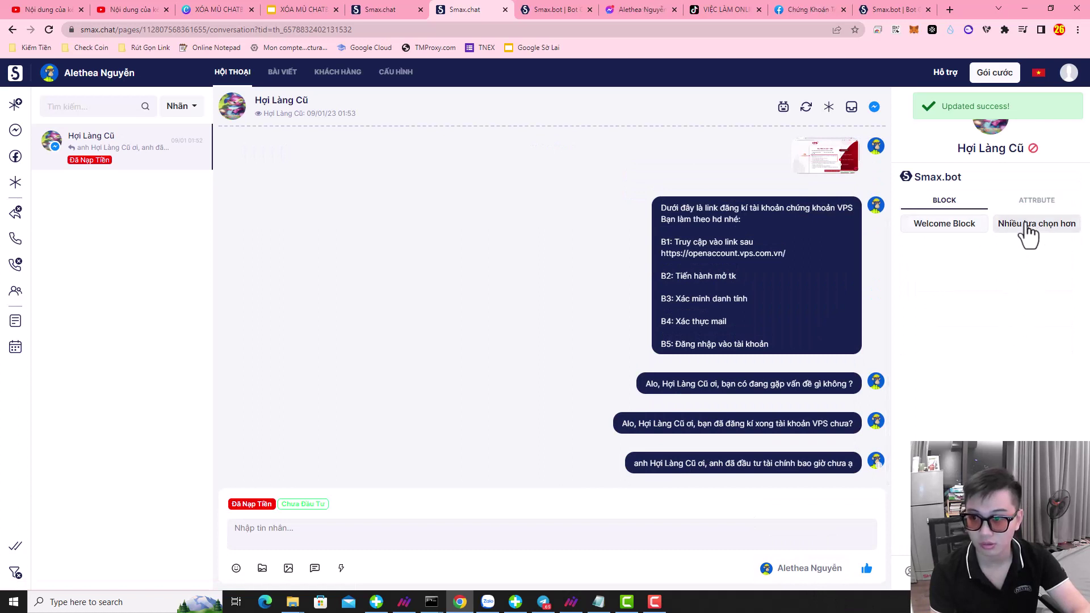
# - Send the Nhiều lựa chọn hơn block and a thumbs-up, and tag the customer Chưa Đầu Tư
pyautogui.click(1037, 223)
pyautogui.click(988, 250)
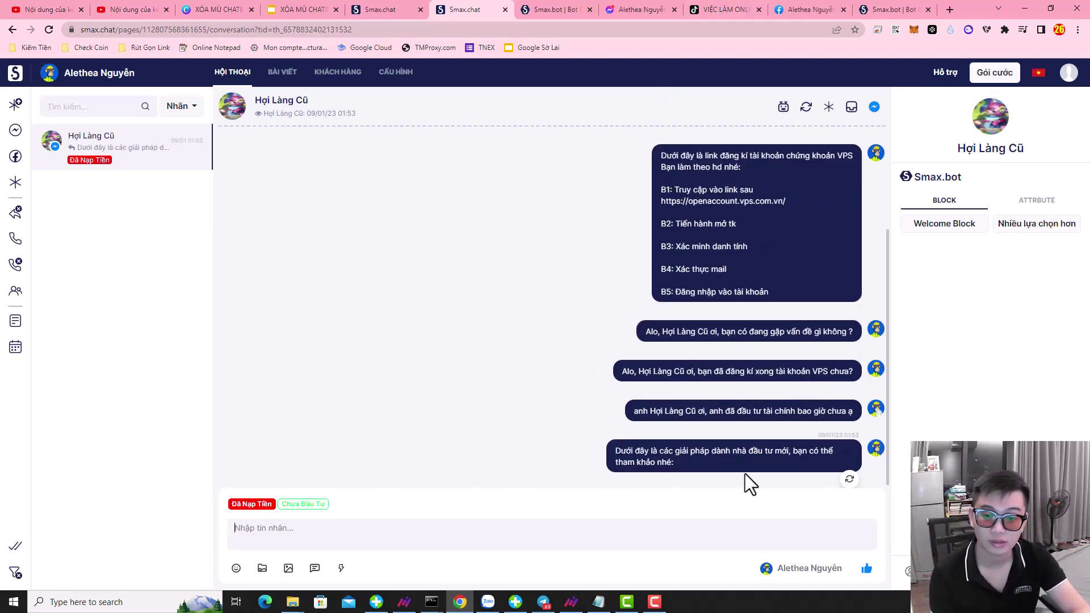
pyautogui.click(829, 528)
pyautogui.click(866, 569)
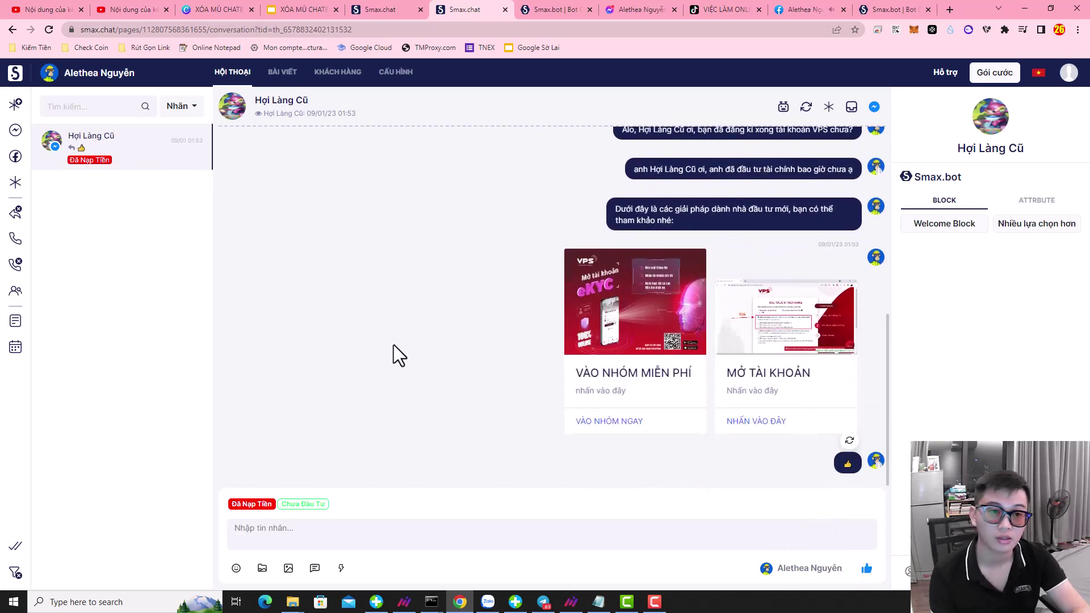
pyautogui.click(313, 503)
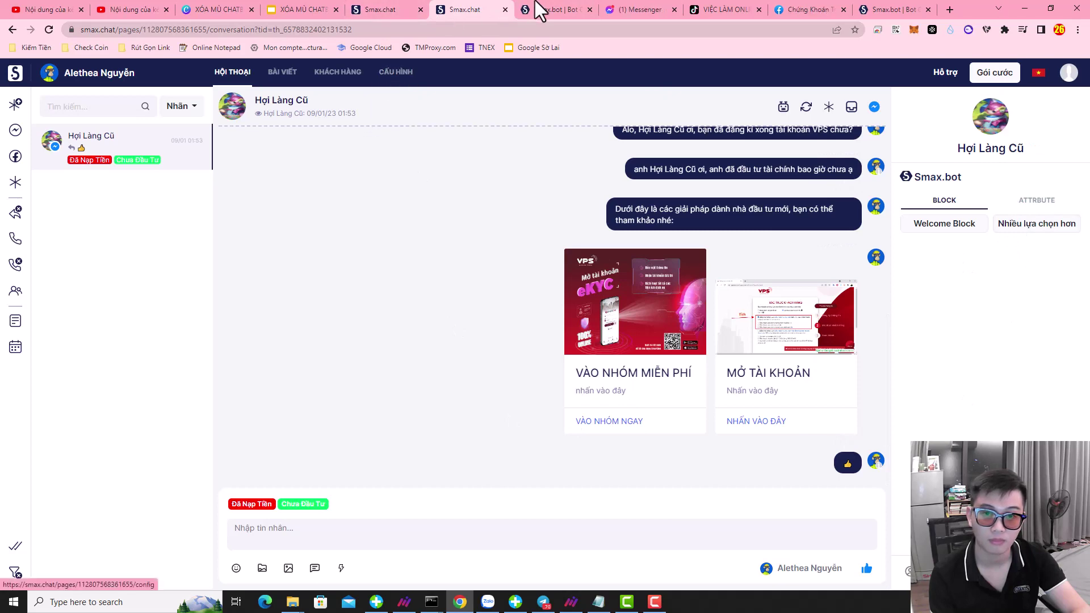
pyautogui.click(609, 7)
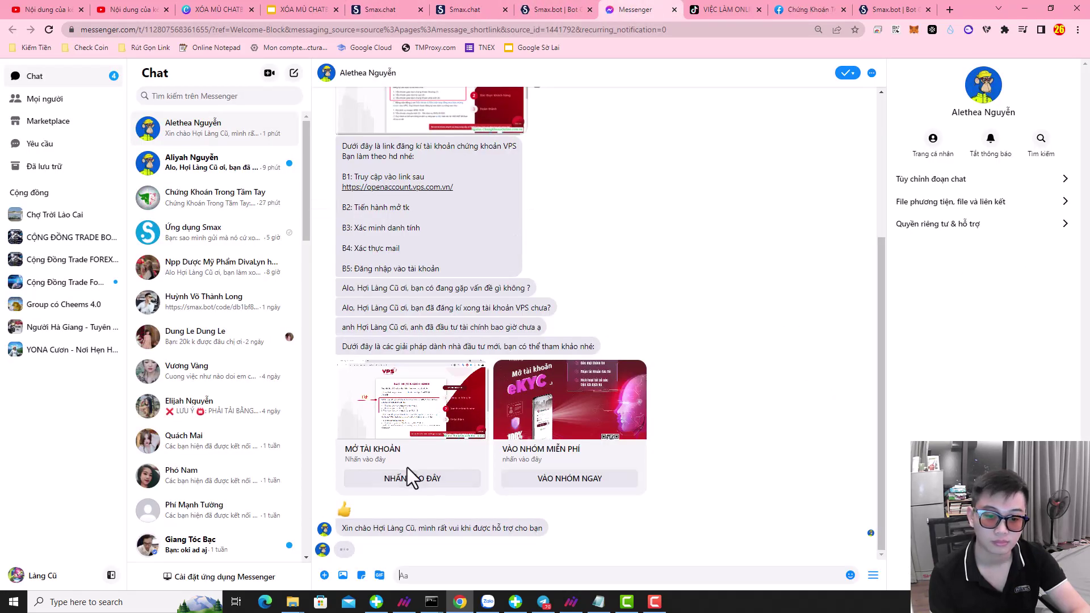
# - After checking the carousel and welcome reply in Messenger, return to the SmaxChat conversation
pyautogui.click(546, 3)
pyautogui.click(485, 3)
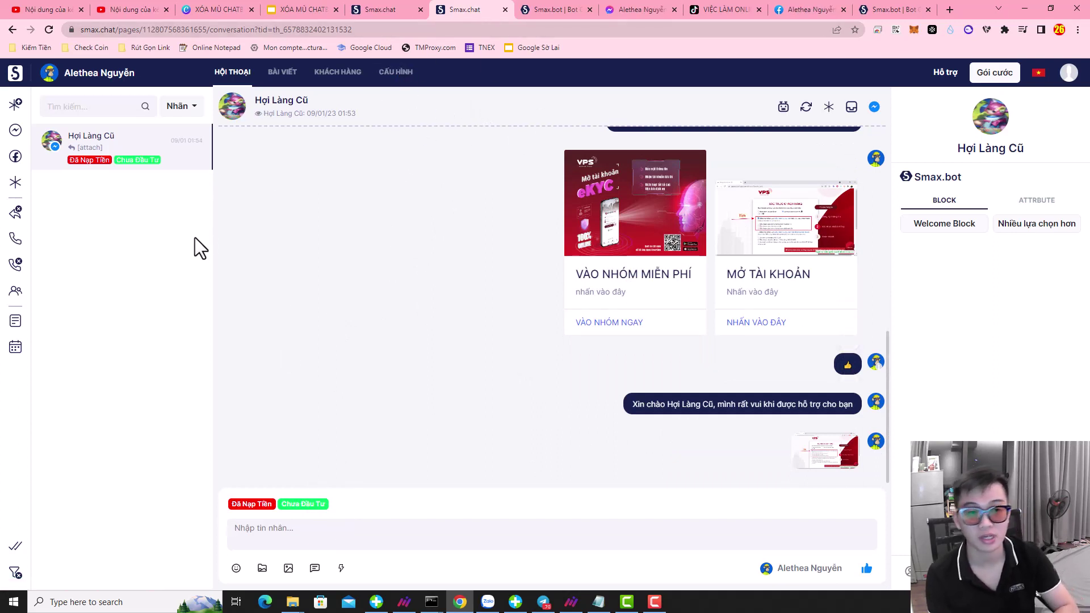
# - Open the SmaxChat page settings, then switch to the Bot Chứng Khoán - Copy flow
pyautogui.click(380, 77)
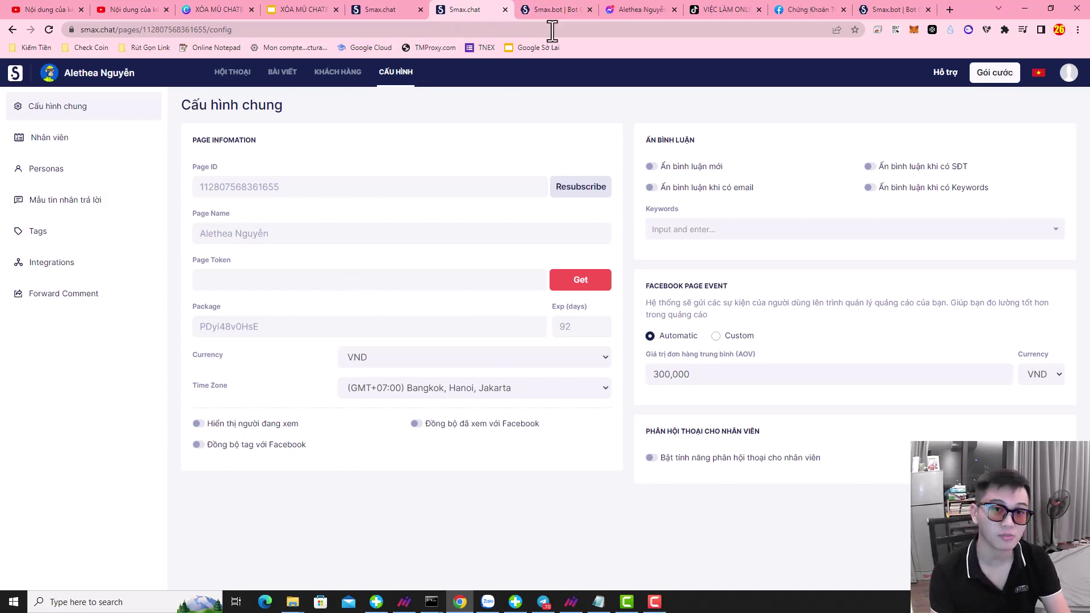
pyautogui.click(564, 6)
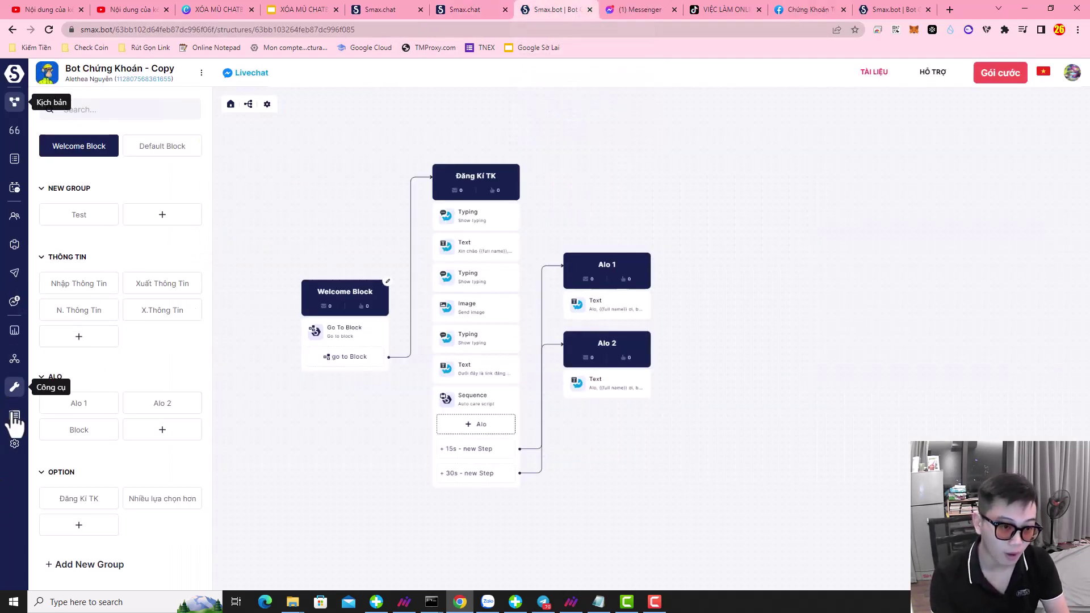
# - Try syncing tags in the current bot's customer list, then open the first Bot Chứng Khoán - Copy
pyautogui.click(14, 216)
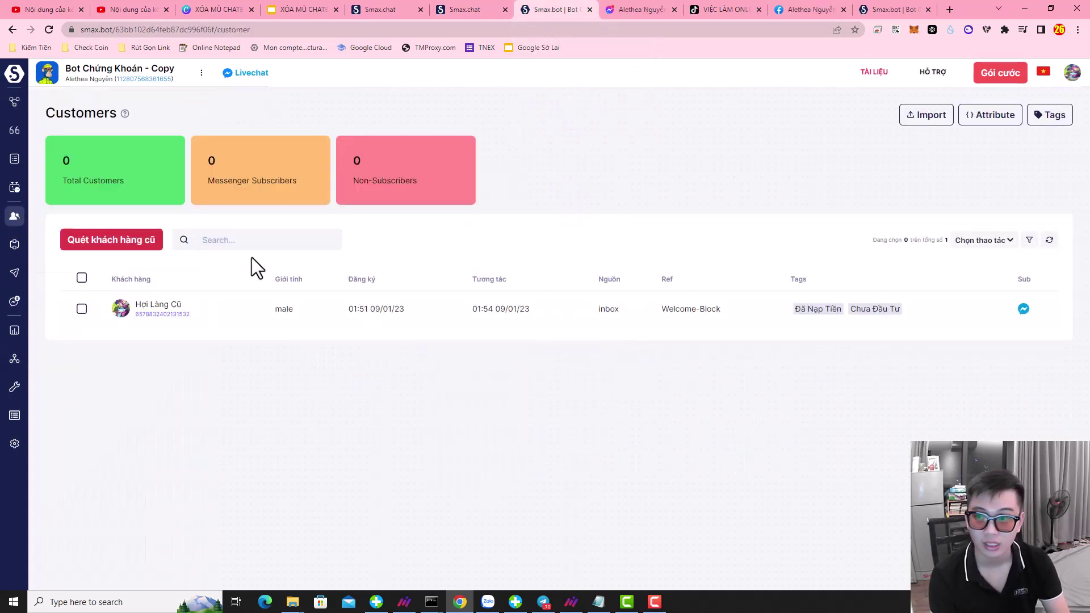
pyautogui.click(1052, 117)
pyautogui.click(387, 367)
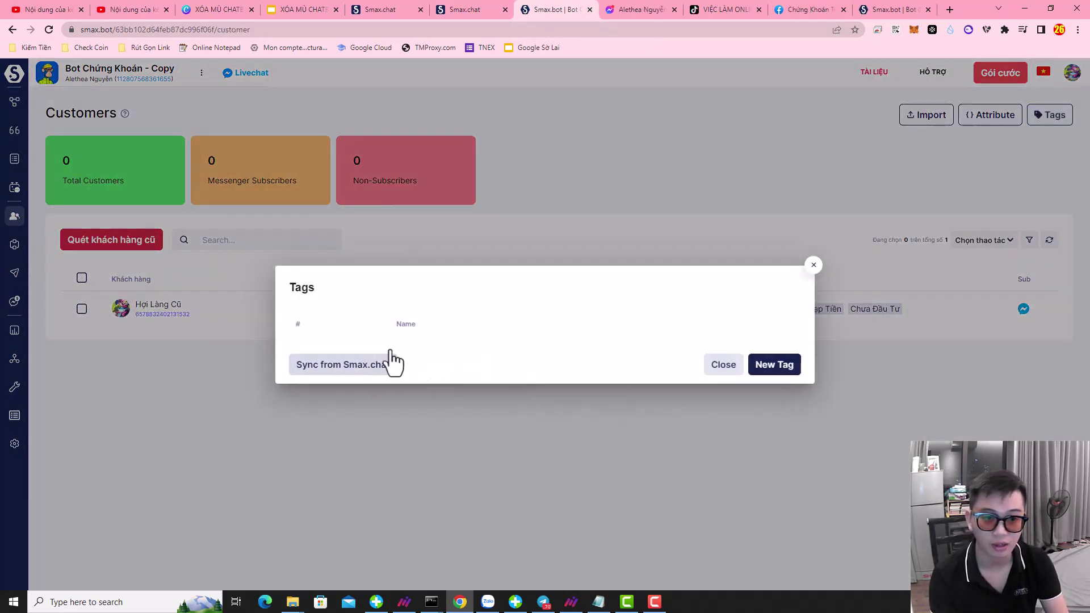
pyautogui.click(813, 267)
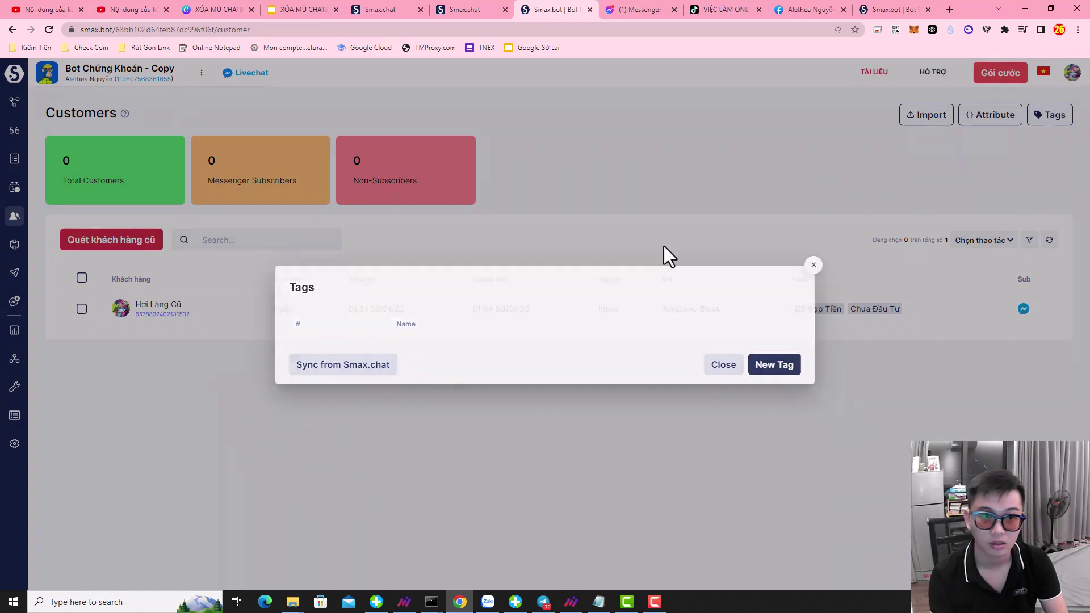
pyautogui.click(15, 77)
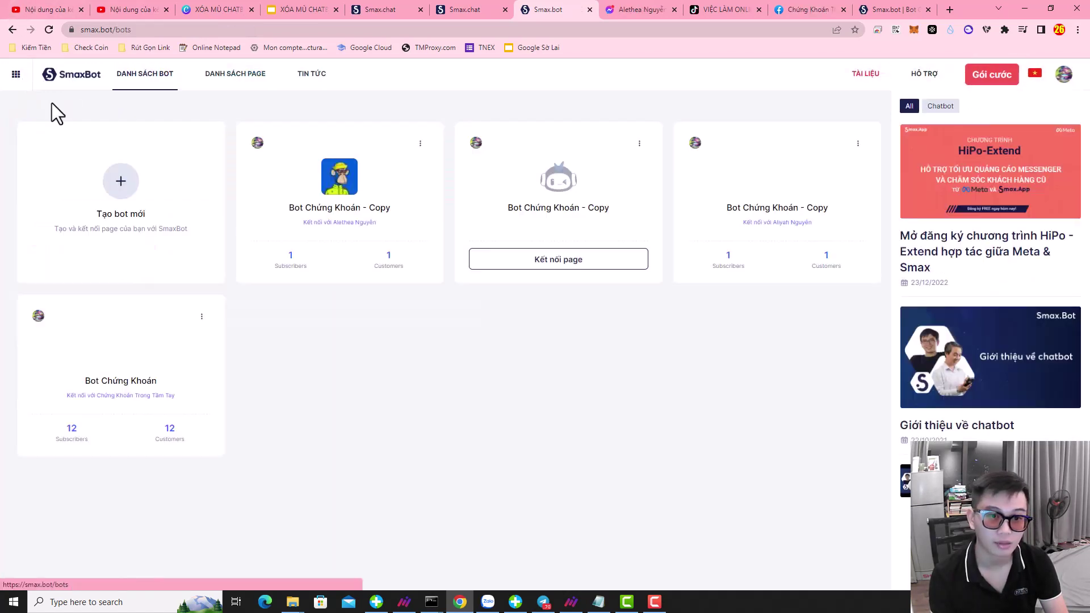
pyautogui.click(310, 191)
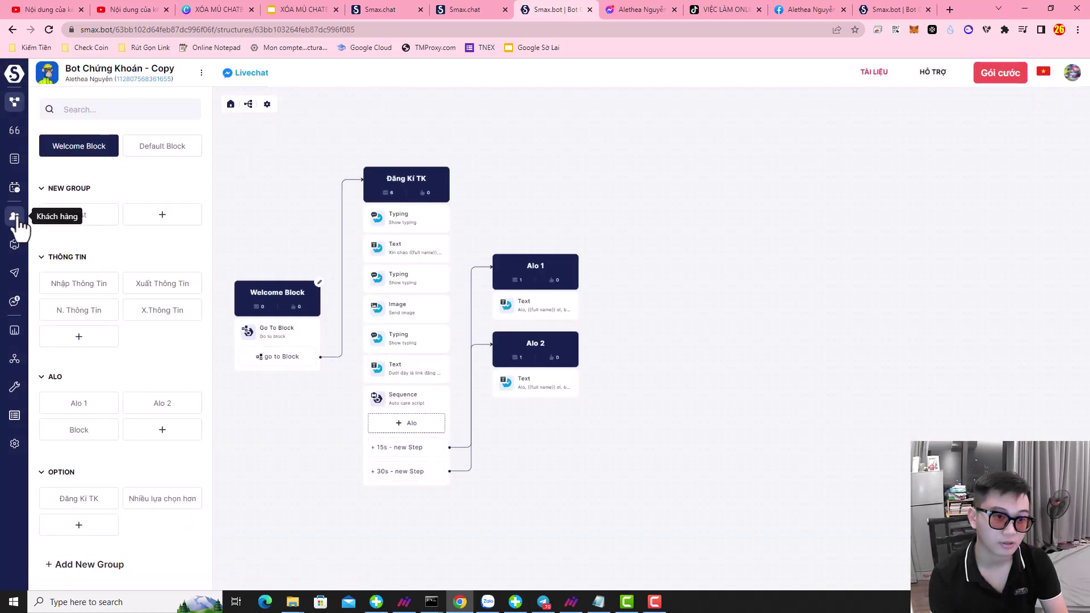
# - Sync the Đã Nạp Tiền and Chưa Đầu Tư tags from SmaxChat into this bot's customer list
pyautogui.click(15, 217)
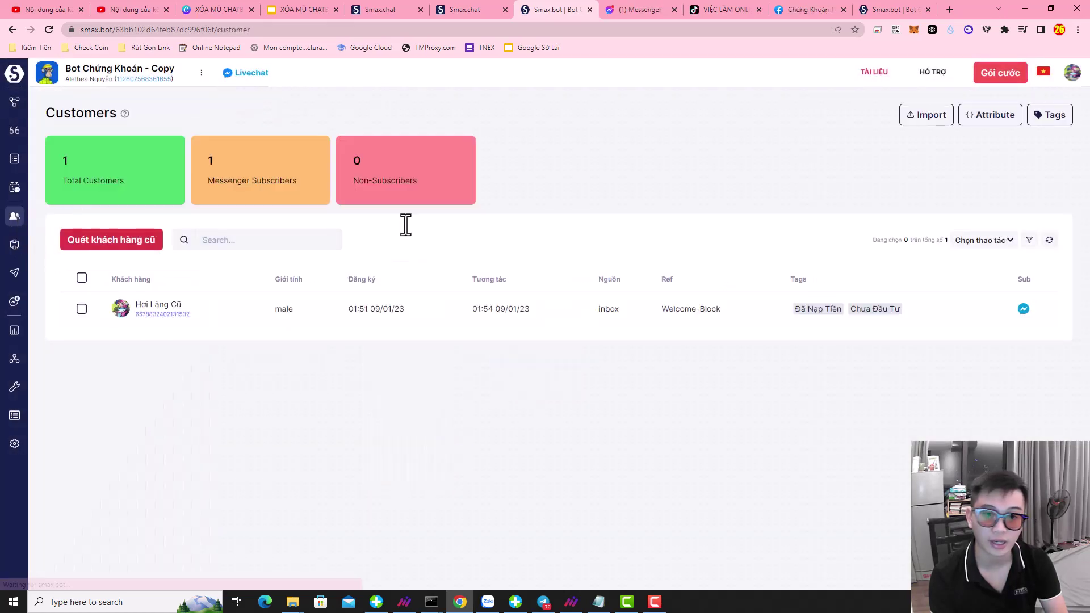
pyautogui.click(1051, 114)
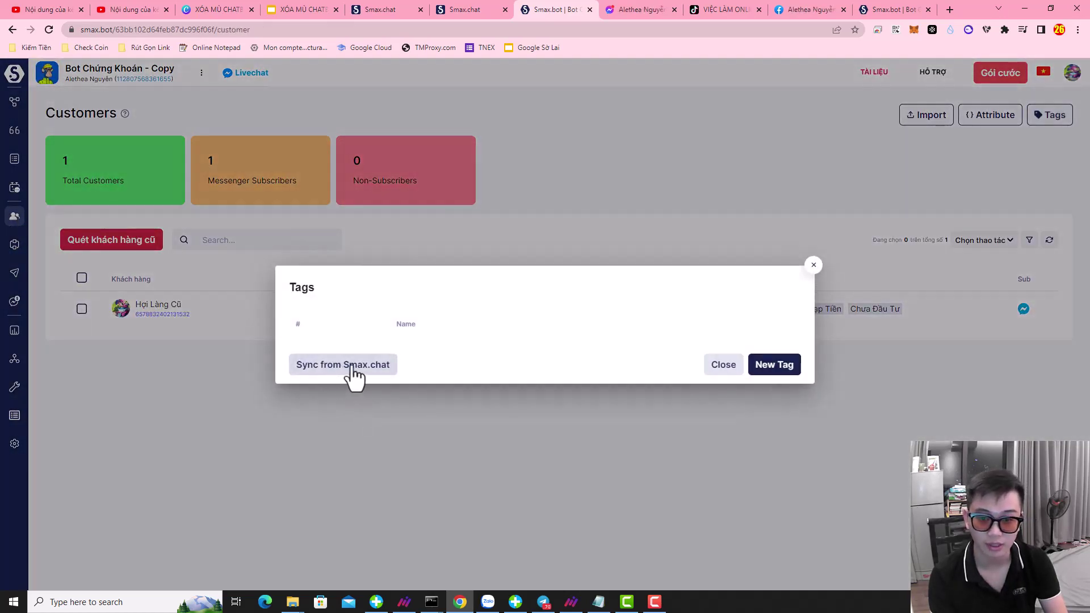
pyautogui.click(318, 374)
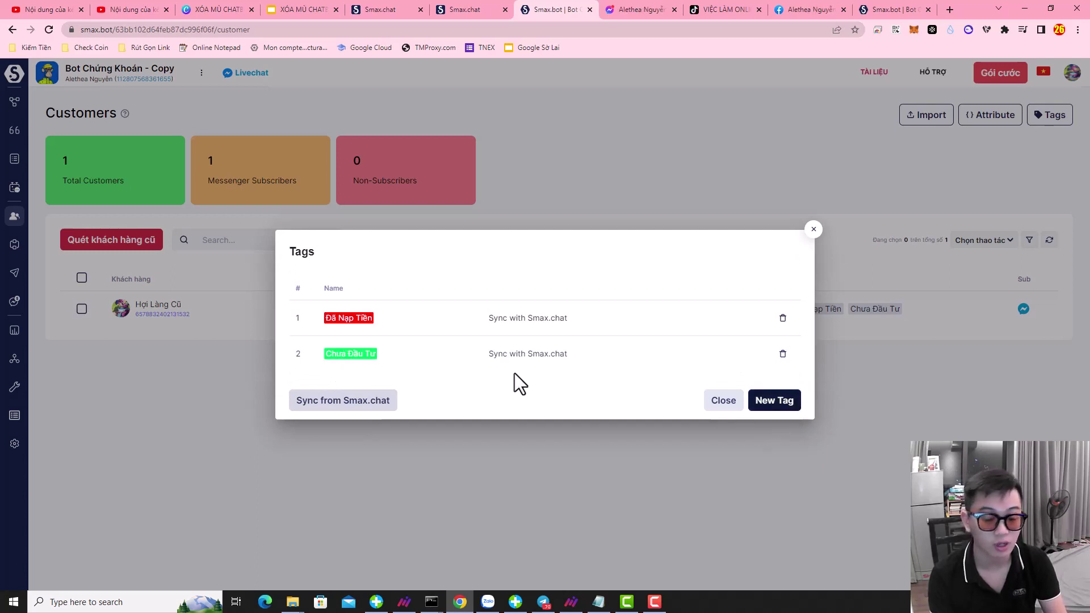
pyautogui.click(316, 404)
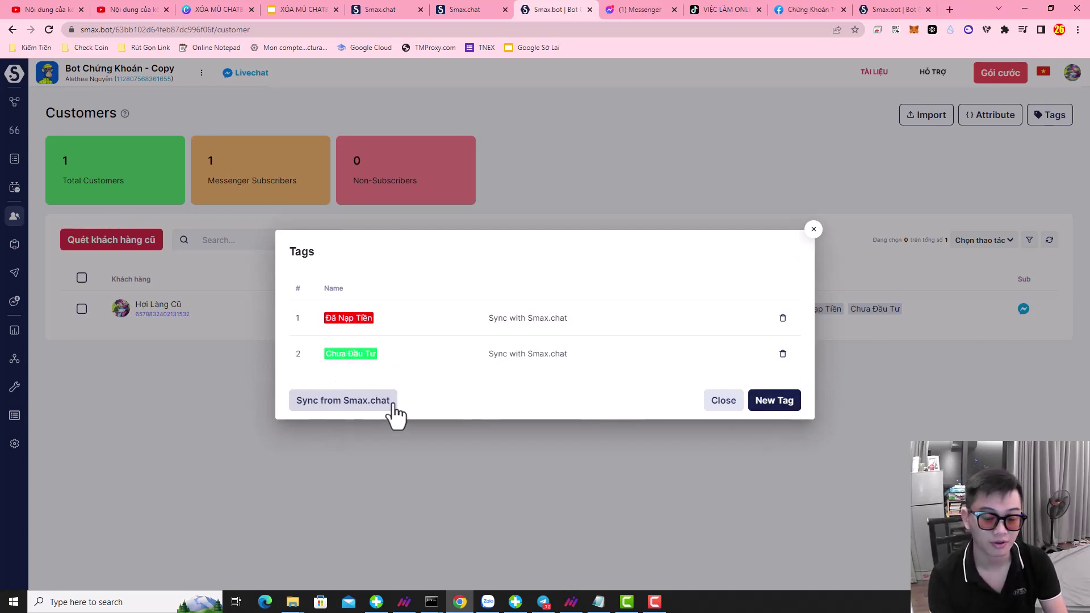
pyautogui.click(813, 230)
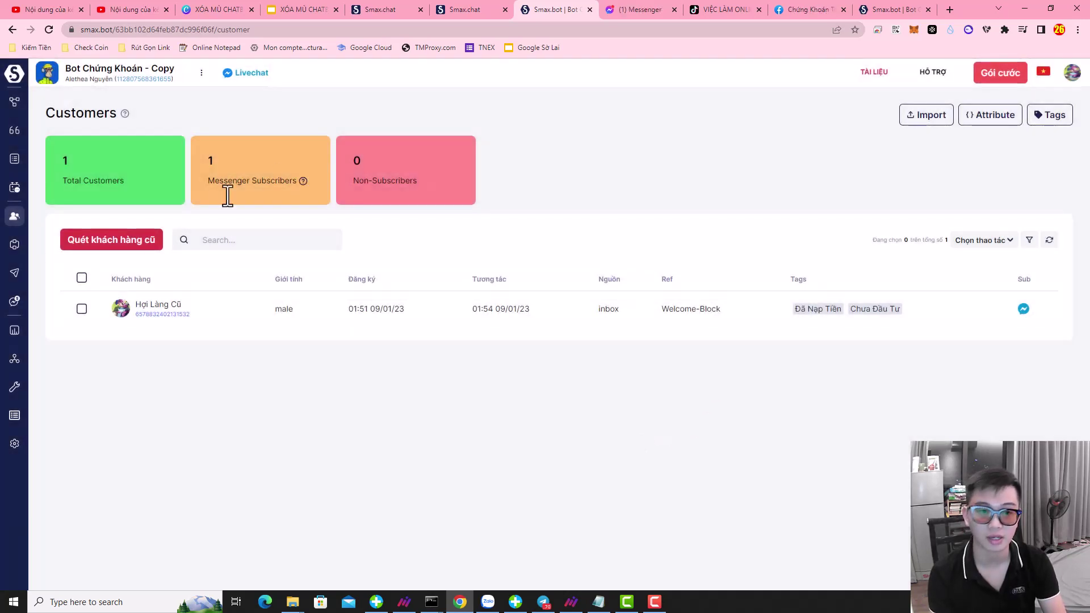
pyautogui.click(405, 9)
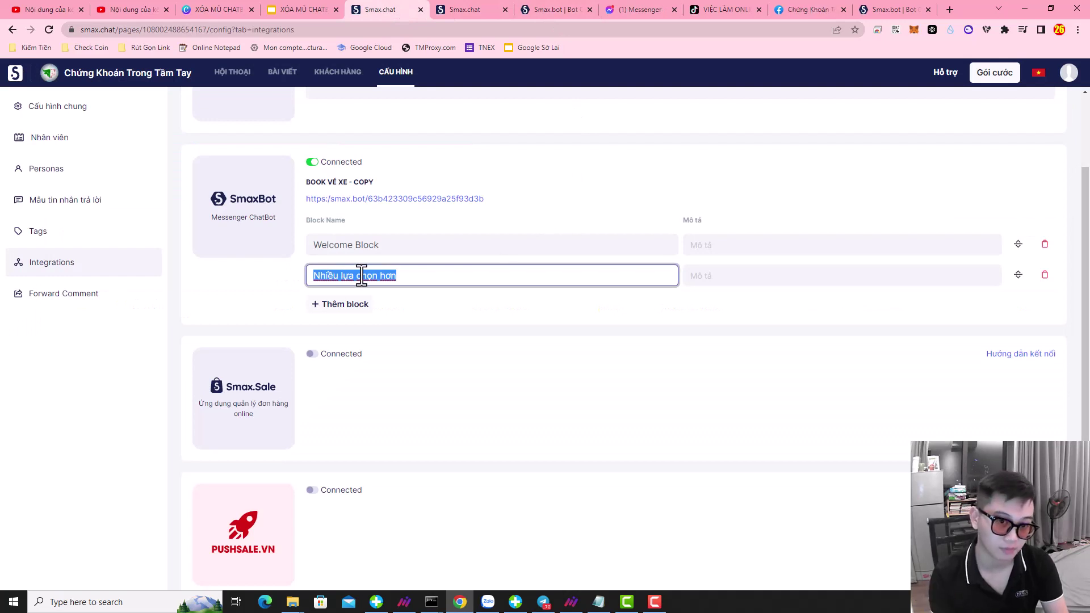
# - Open the tagged customer's conversation in the other page's HỘI THOẠI inbox to review its synced tags
pyautogui.scroll(2, 293, 215)
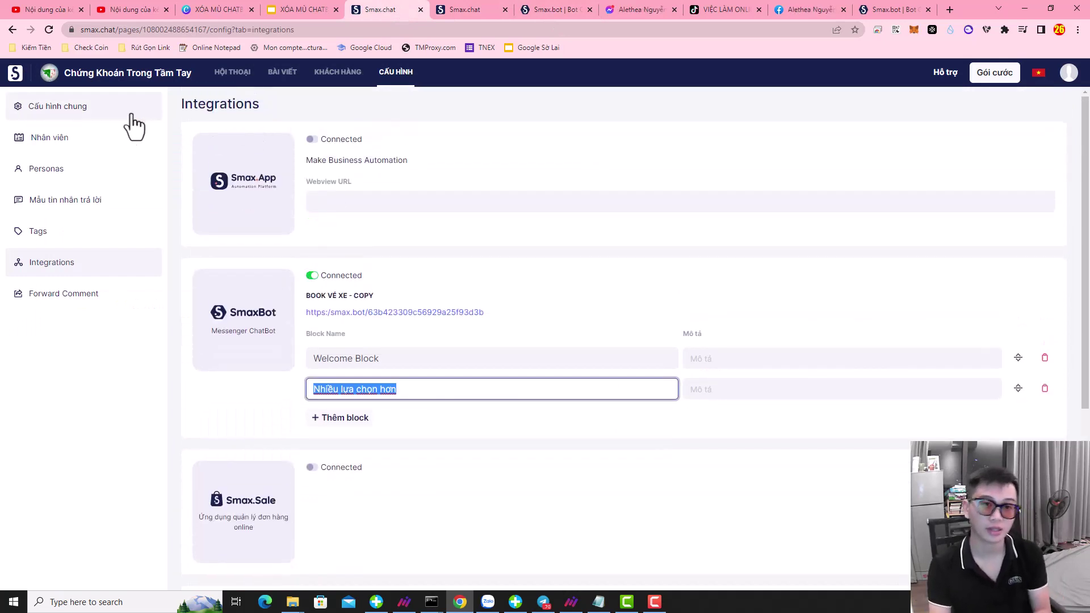
pyautogui.click(457, 10)
pyautogui.click(245, 72)
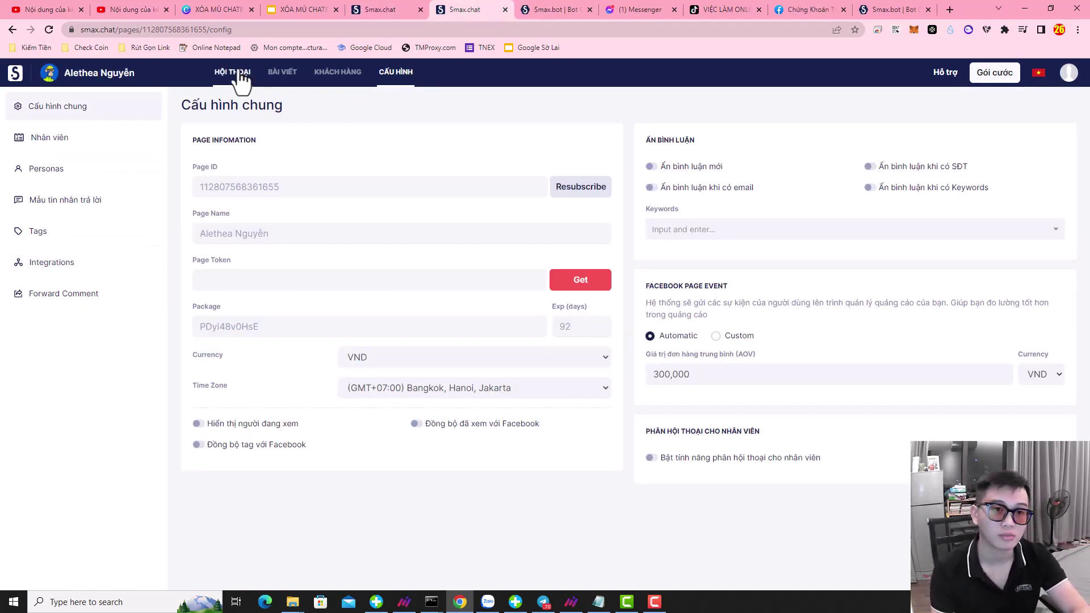
pyautogui.click(76, 162)
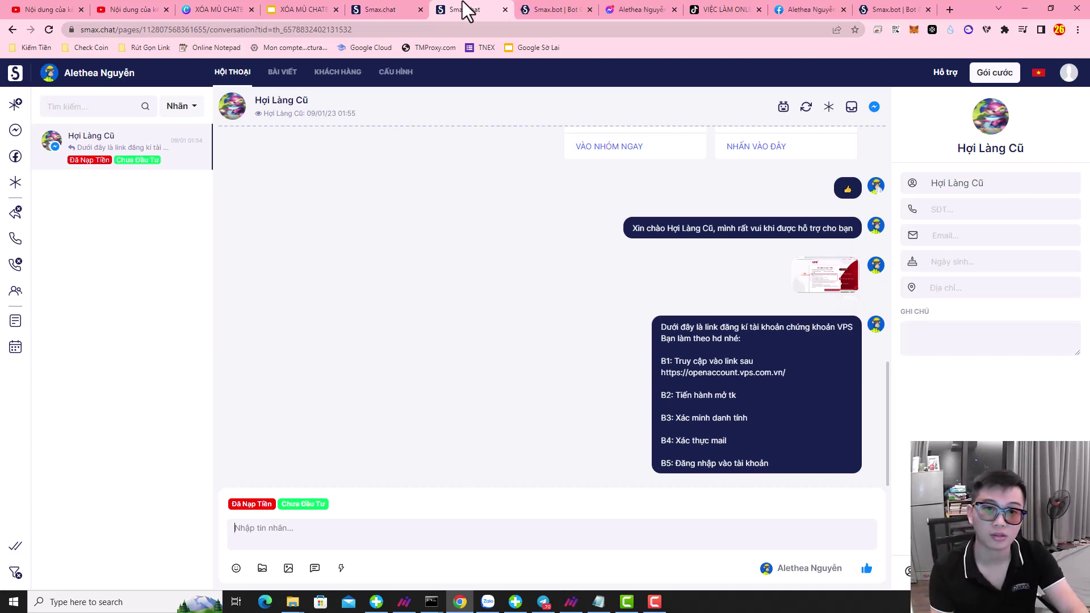
# - Close the duplicate Smax.chat tab and return to the list of connected pages
pyautogui.click(387, 10)
pyautogui.click(443, 9)
pyautogui.click(380, 7)
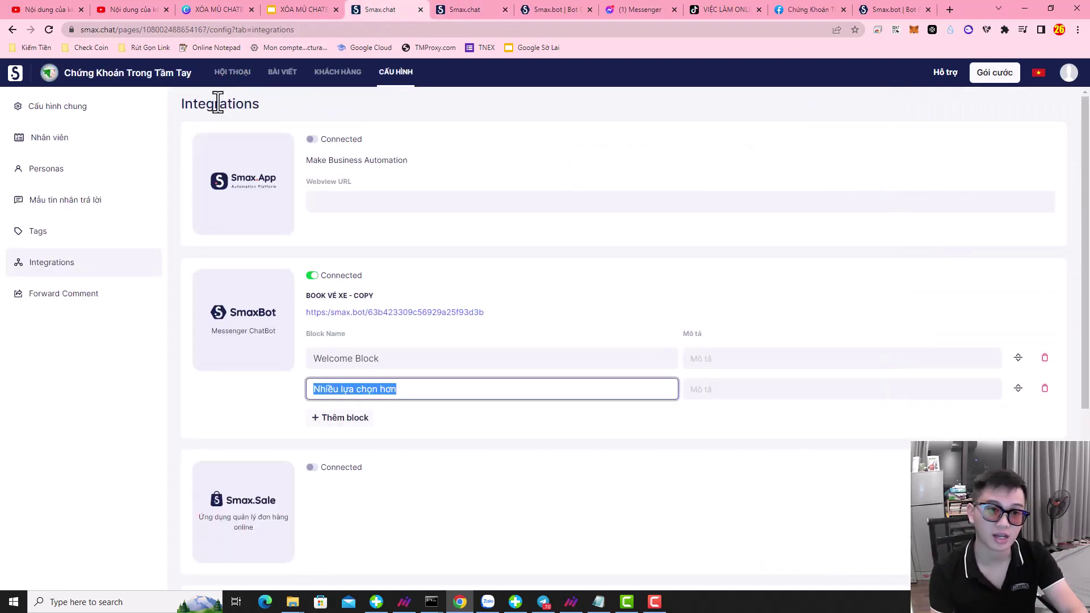
pyautogui.click(420, 9)
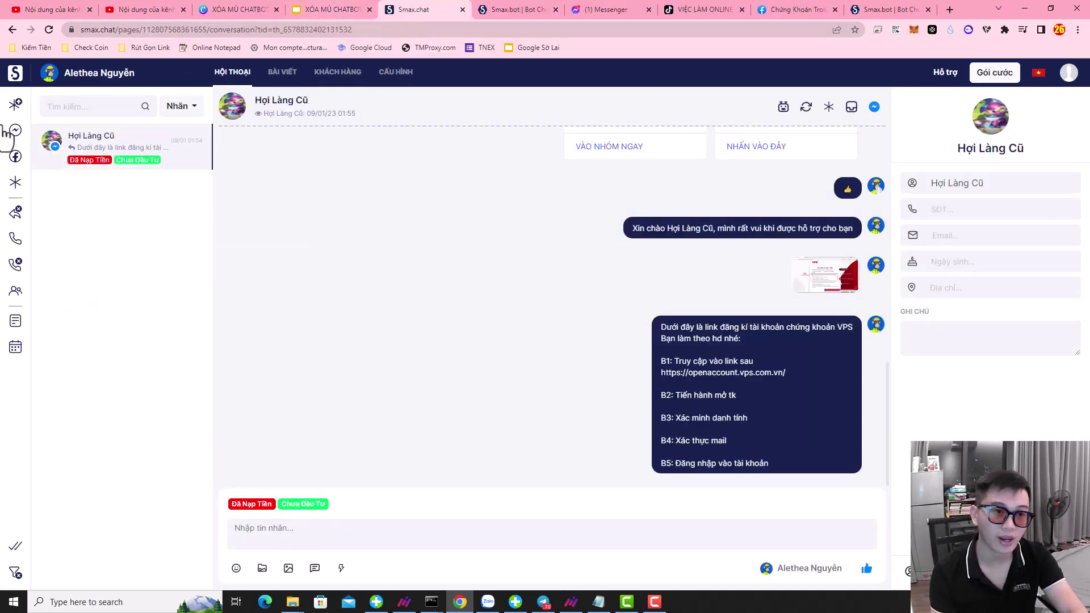
pyautogui.click(14, 74)
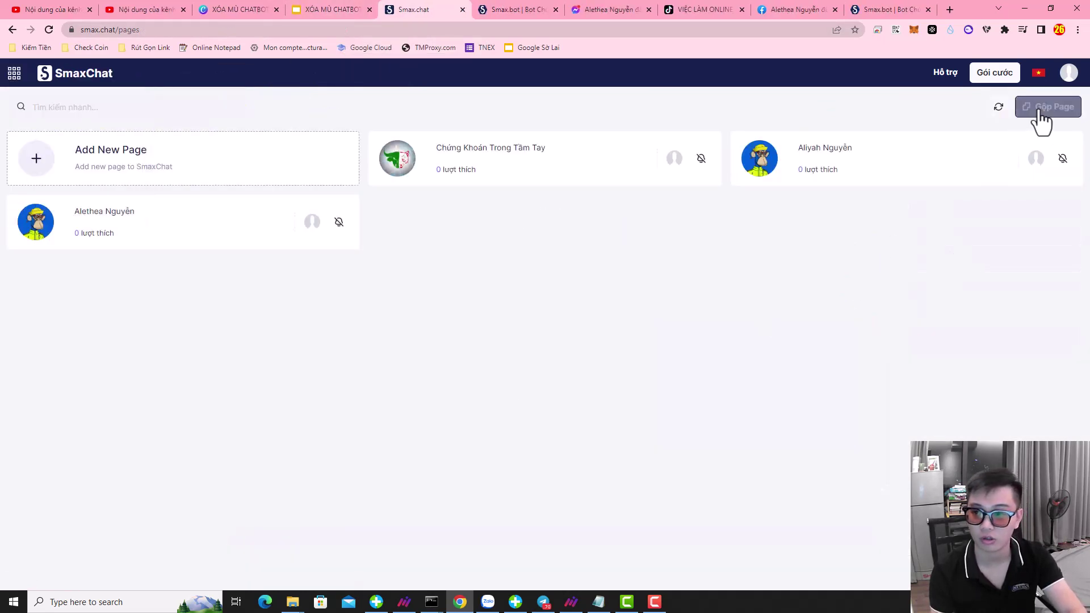
# - Merge all three pages with Gộp Page into a Multi Page inbox and browse several customers' conversations
pyautogui.click(1046, 108)
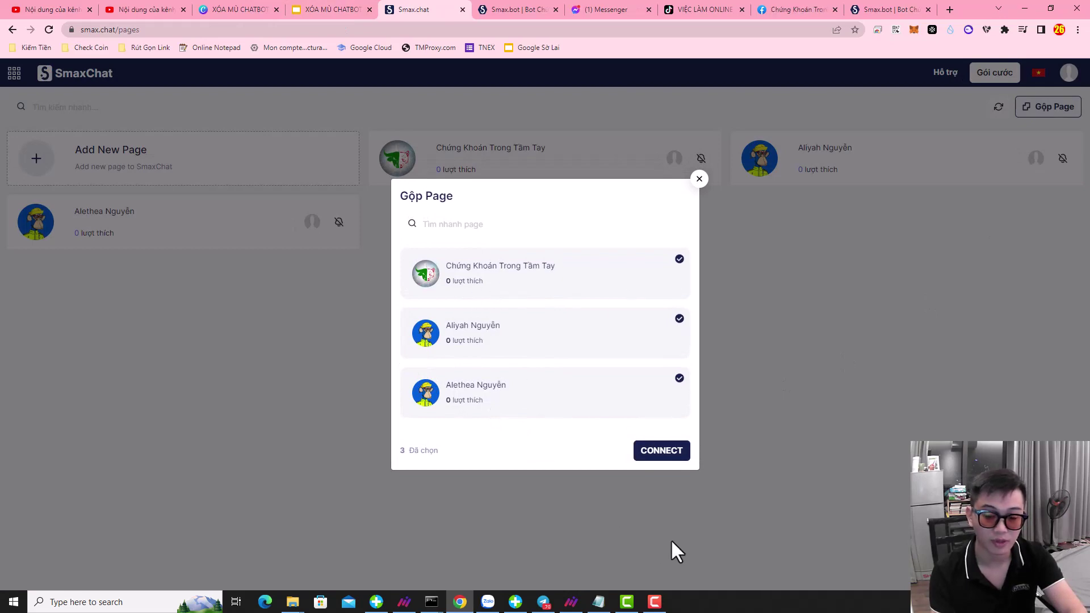
pyautogui.click(661, 451)
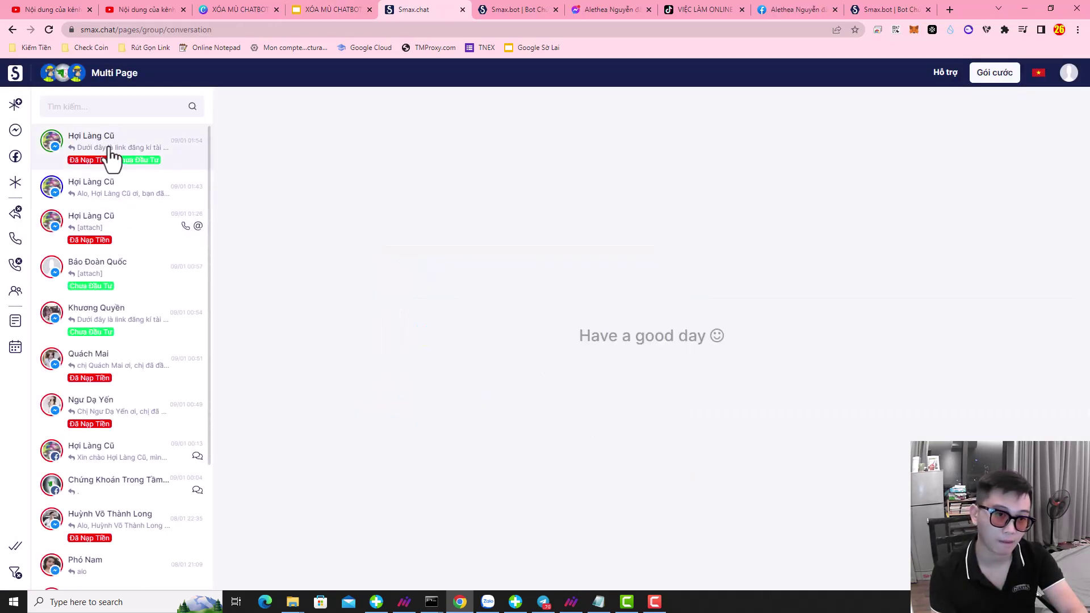
pyautogui.click(112, 159)
pyautogui.click(110, 364)
pyautogui.scroll(-3, 110, 418)
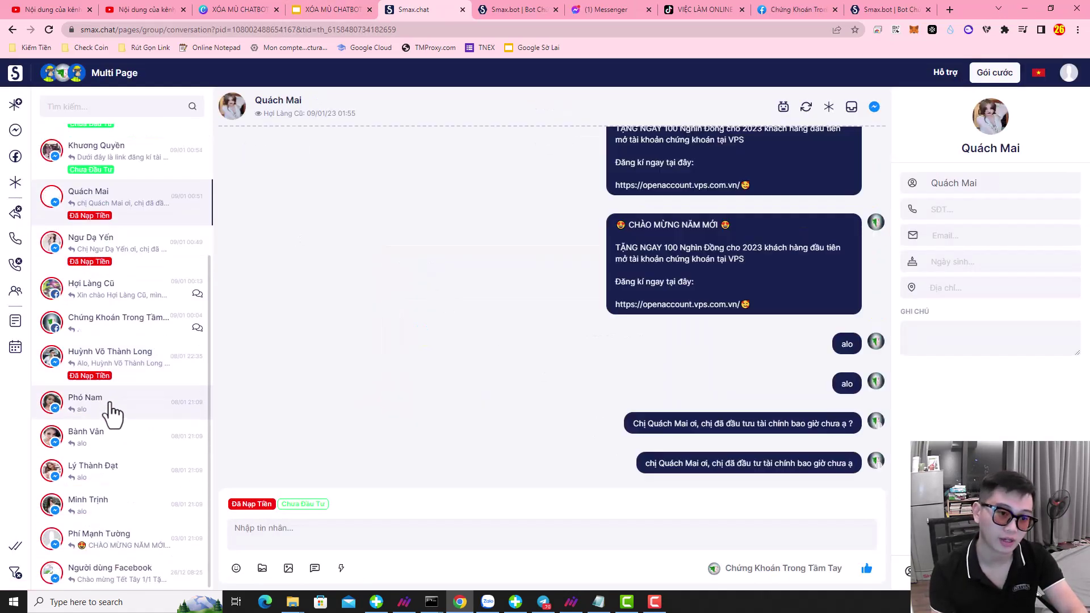
pyautogui.click(108, 398)
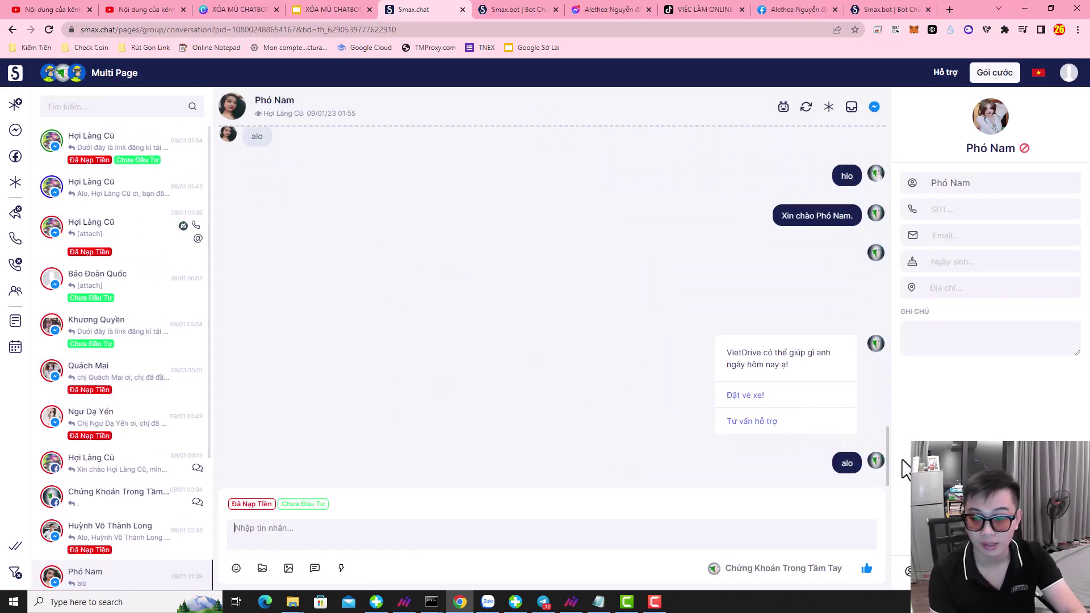
pyautogui.scroll(-3, 97, 397)
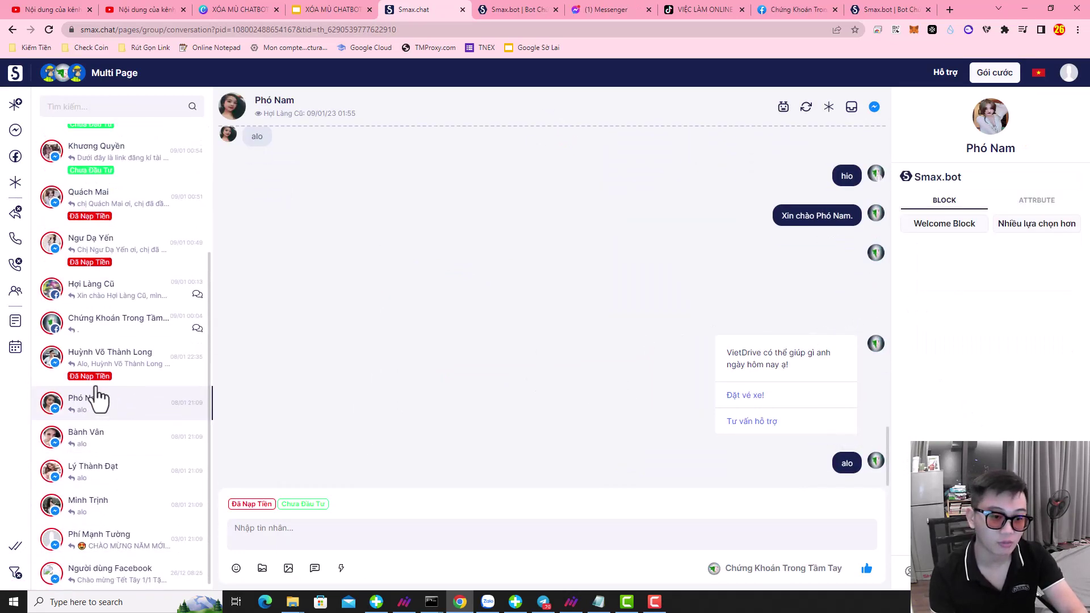
pyautogui.scroll(3, 135, 400)
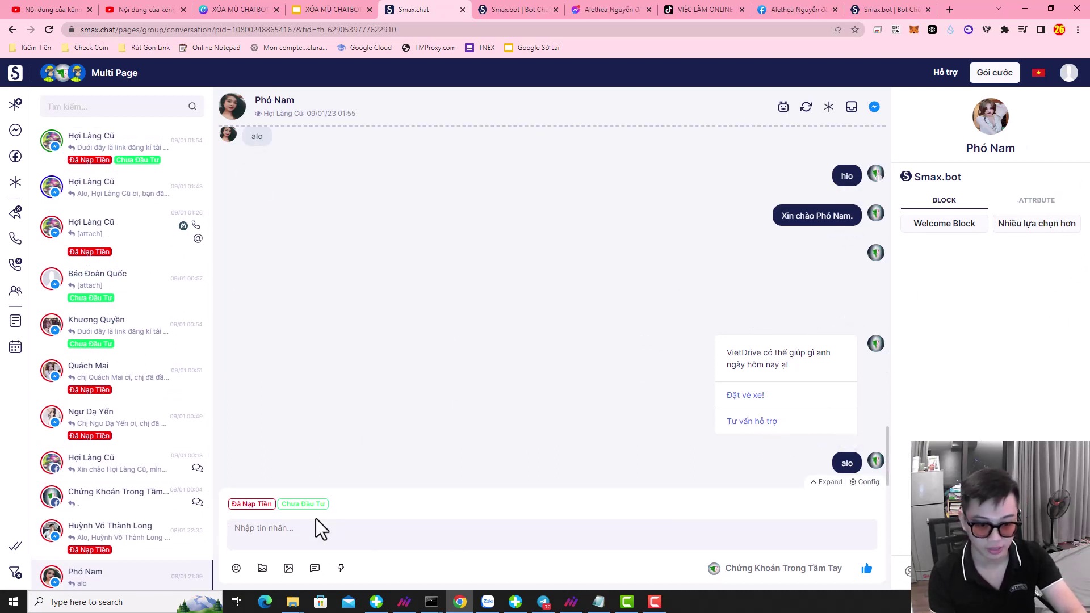
# - Send the saved VPS account reply to one customer and the saved investing question to the tagged customer
pyautogui.click(299, 533)
pyautogui.press('Return')
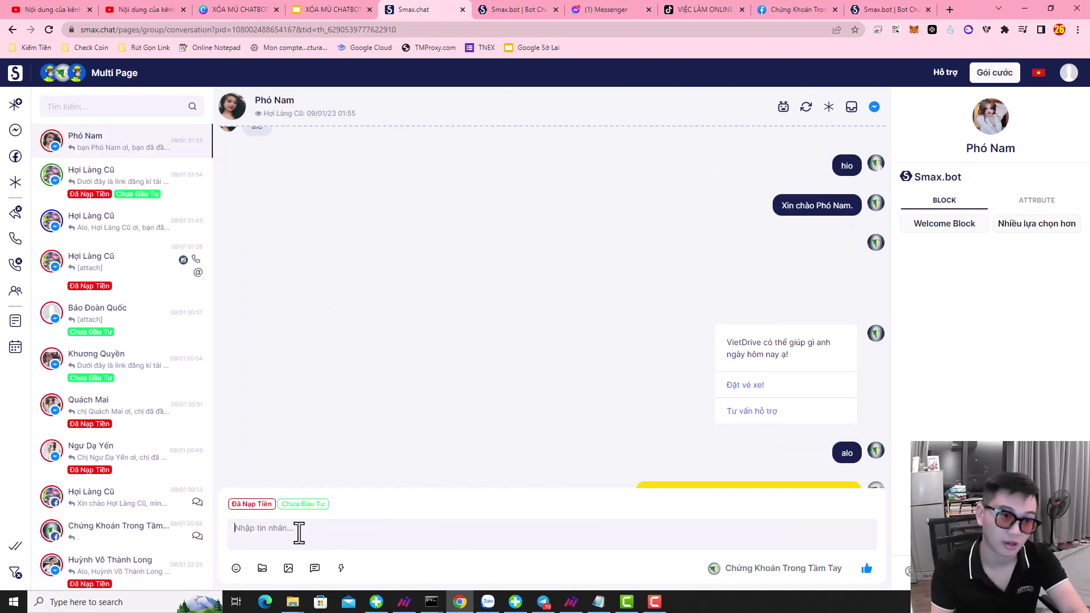
pyautogui.click(100, 240)
pyautogui.write('anh Hội Làng Cũ ơi, anh đã đầu tư tài chính bao giờ chưa ạ')
pyautogui.press('Return')
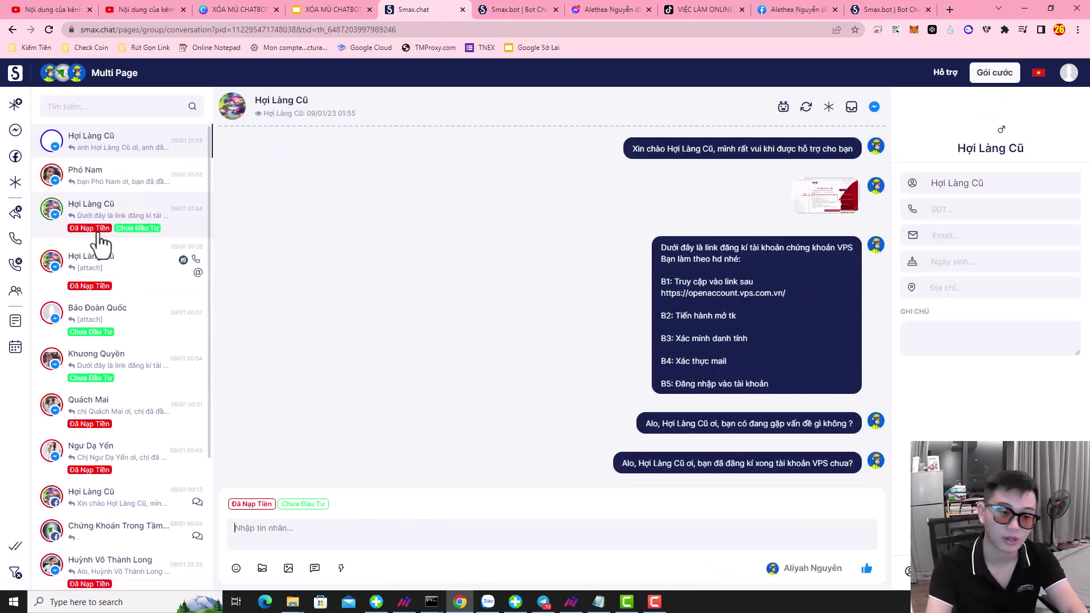
# - Send the same investing question to another page's customer, then open the third page's inbox
pyautogui.click(108, 293)
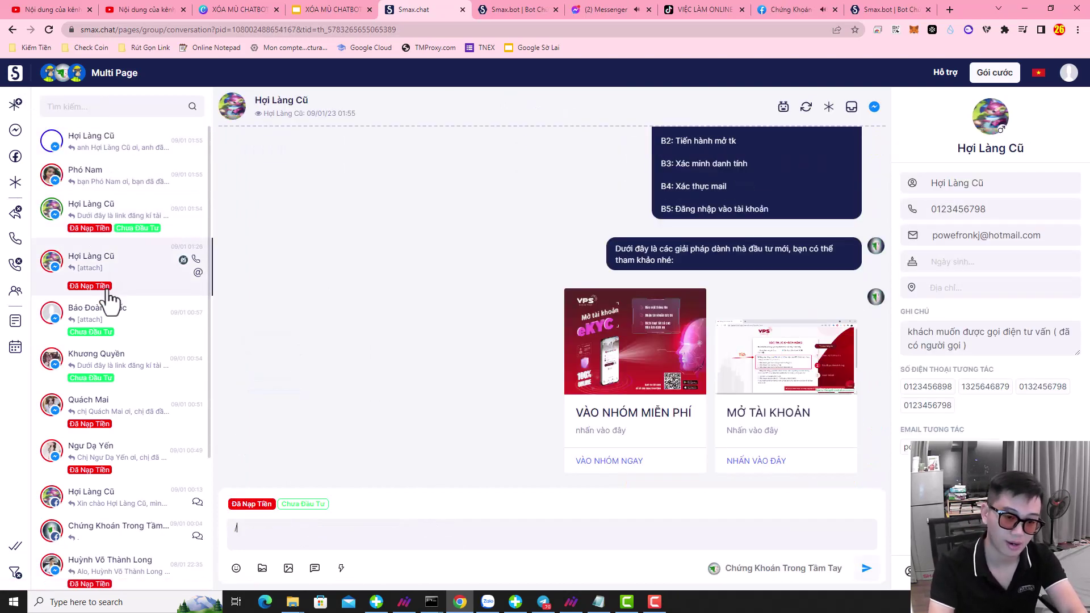
pyautogui.write('anh Hội Làng Cũ ơi, anh đã đầu tư tài chính bao giờ chưa ạ')
pyautogui.press('Return')
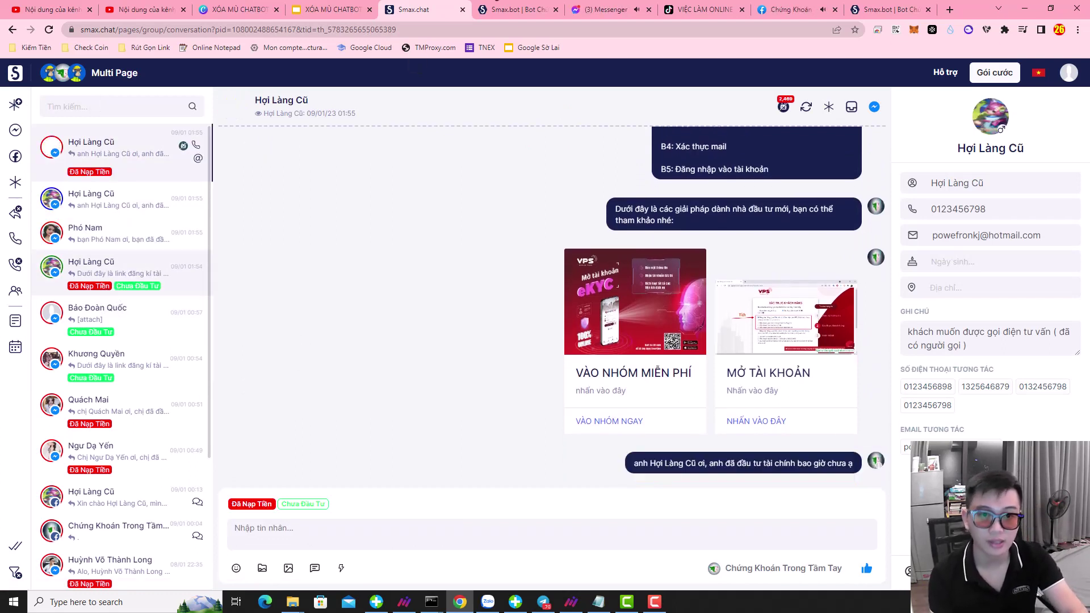
pyautogui.click(17, 74)
pyautogui.click(817, 156)
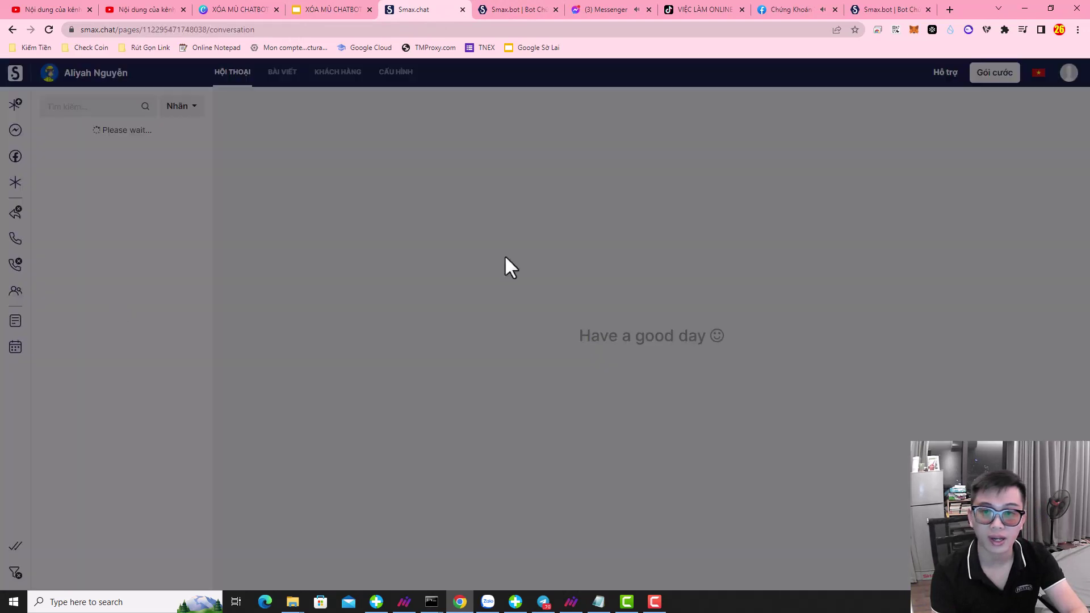
# - Check the third page's Tags and Integrations, confirming the SmaxBot card shows Bot Chứng Khoán - Copy
pyautogui.click(543, 366)
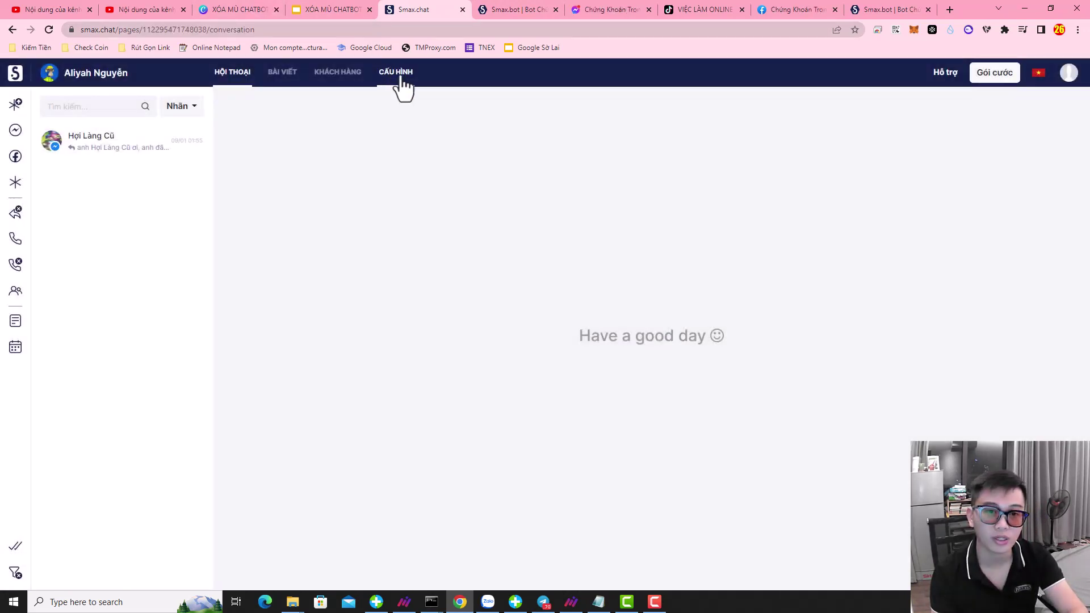
pyautogui.click(396, 72)
pyautogui.click(56, 239)
pyautogui.click(66, 267)
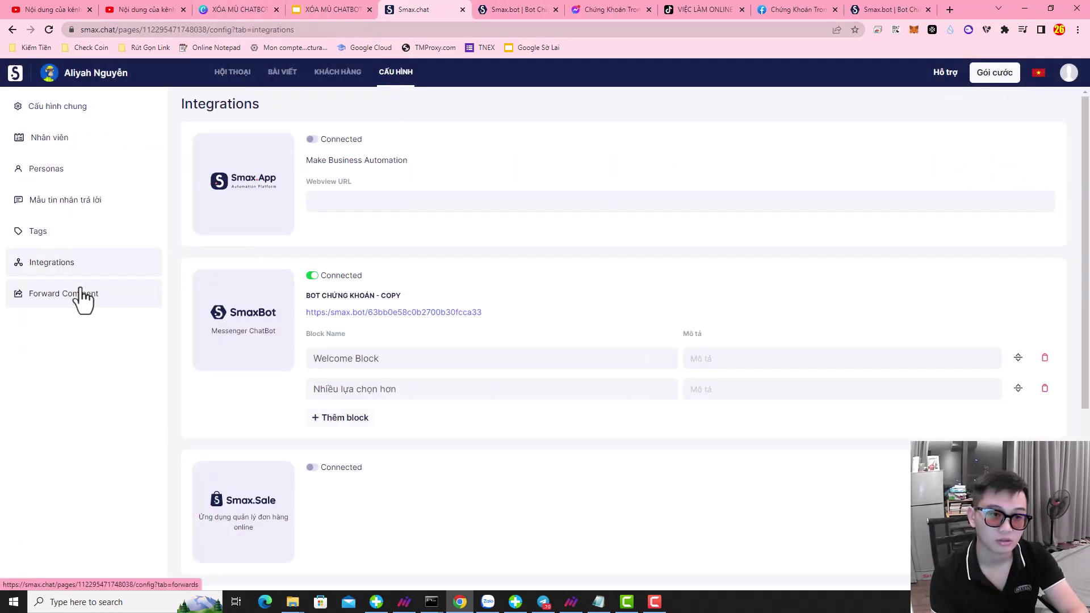
pyautogui.scroll(-4, 383, 363)
pyautogui.scroll(4, 384, 366)
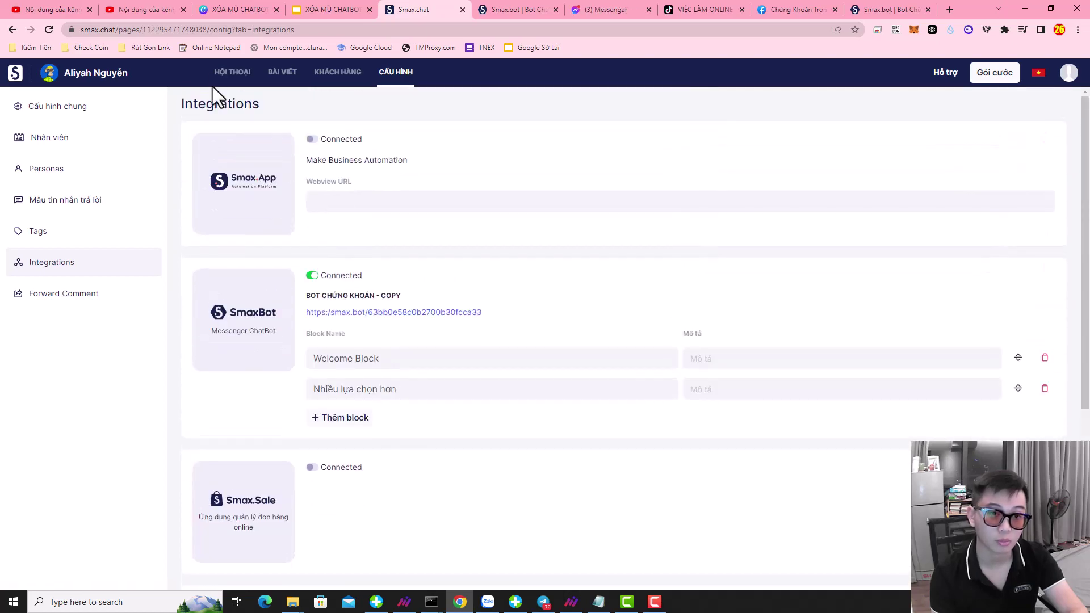
# - Return to the connected pages list and glance at the slide outlining the Smax.chat topics
pyautogui.click(230, 74)
pyautogui.click(16, 74)
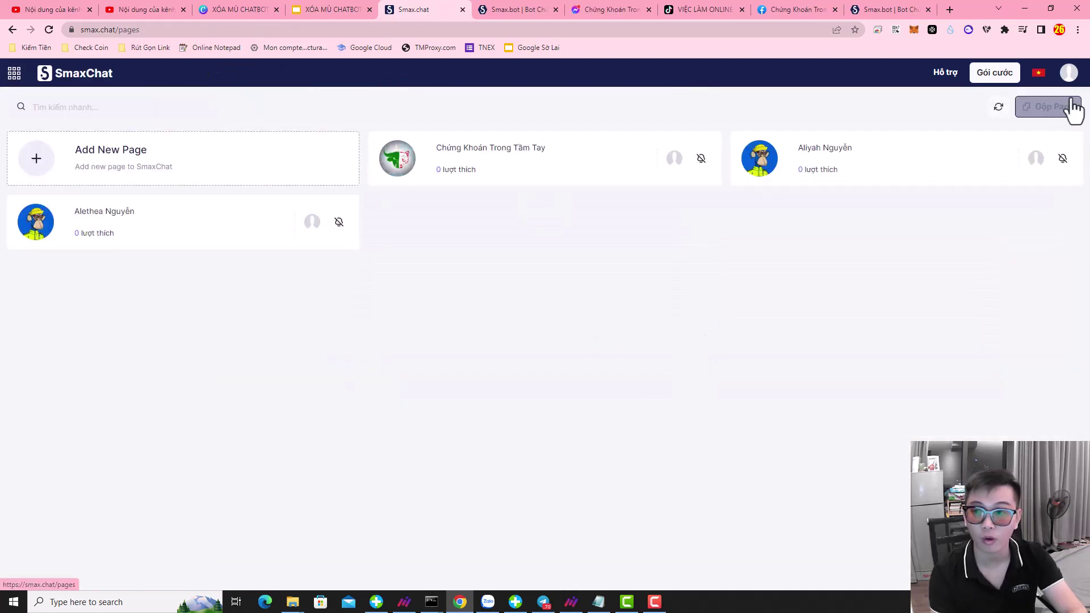
pyautogui.click(307, 10)
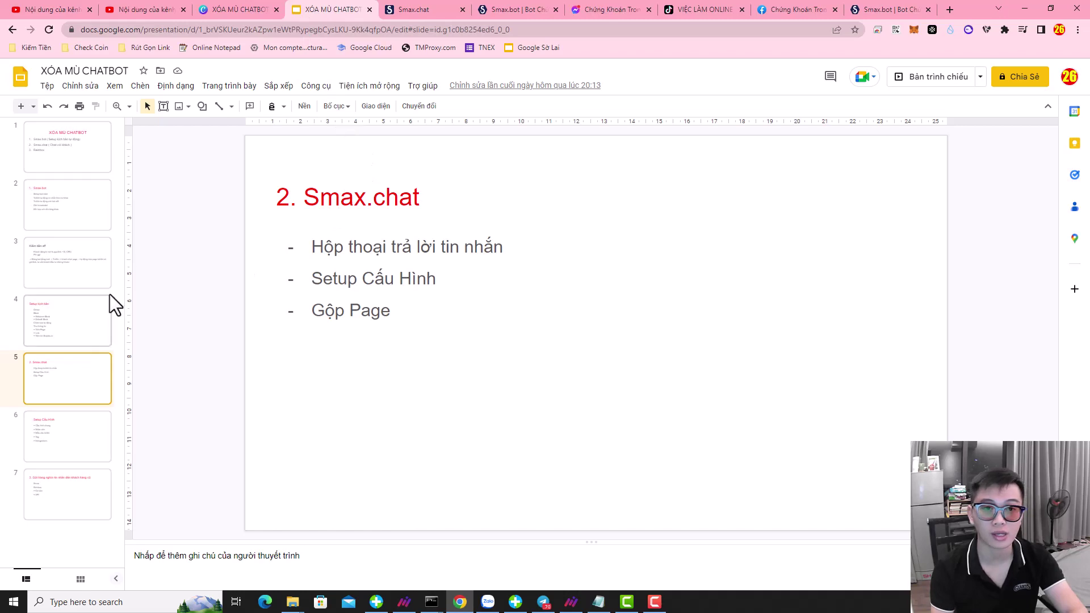
pyautogui.click(608, 10)
# - Switch back to the Smax.chat tab showing the three connected fanpages
pyautogui.click(397, 9)
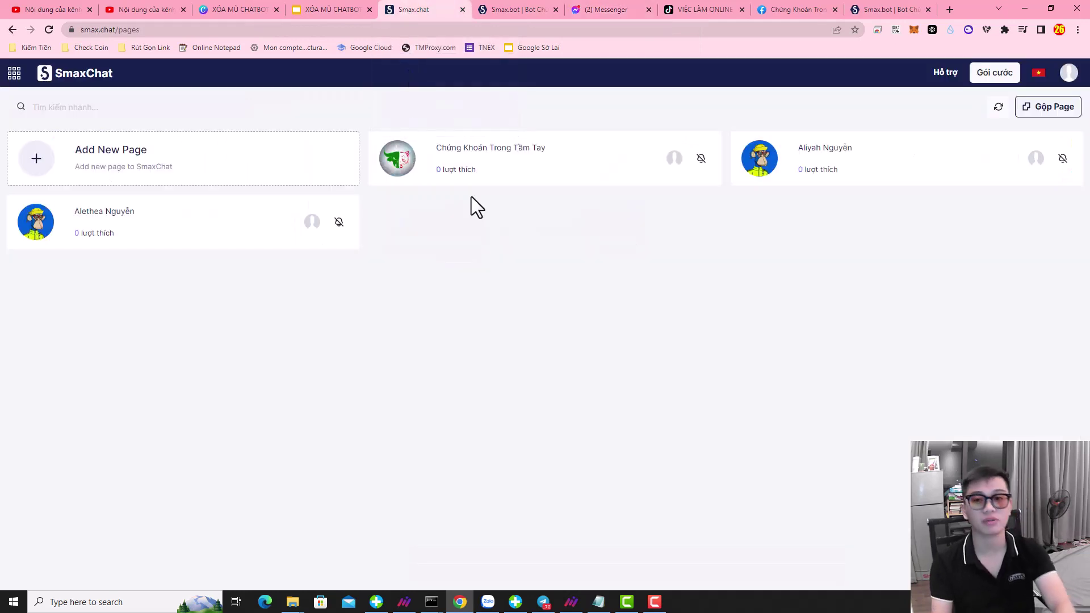